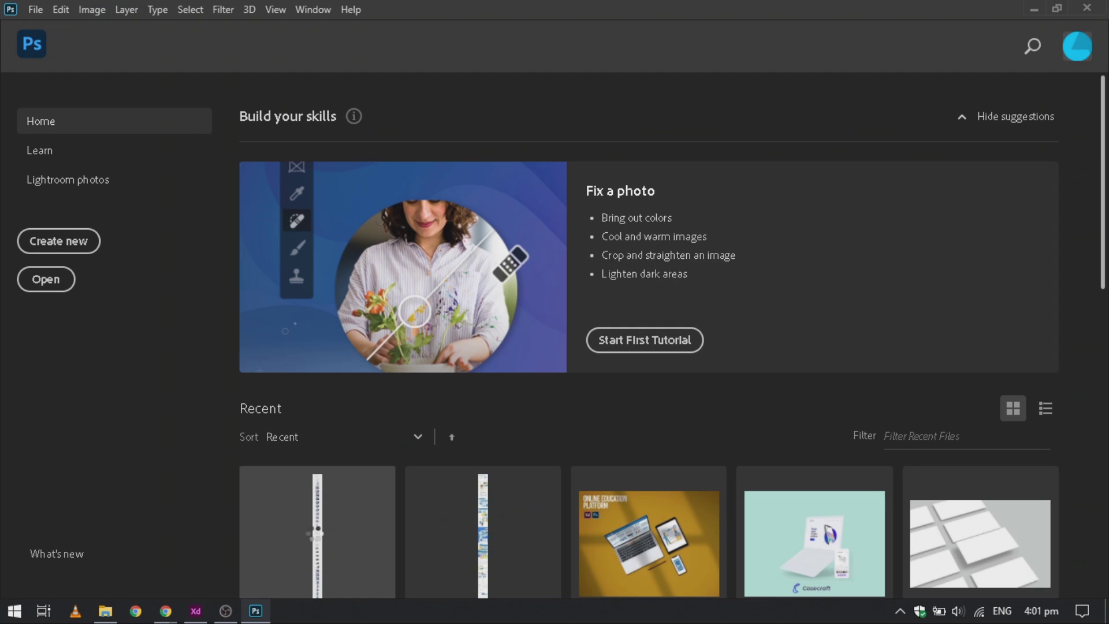
Open surface duo.jpeg from Photoshop's recent files
left_click(317, 530)
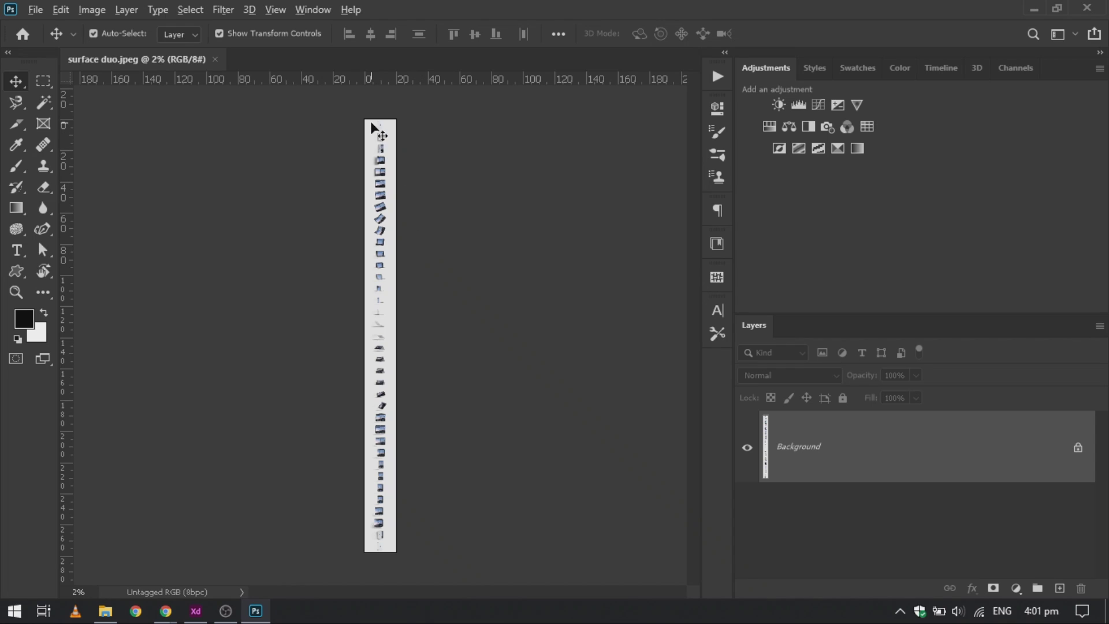
scroll(372, 128, "up", 3)
scroll(372, 129, "up", 2)
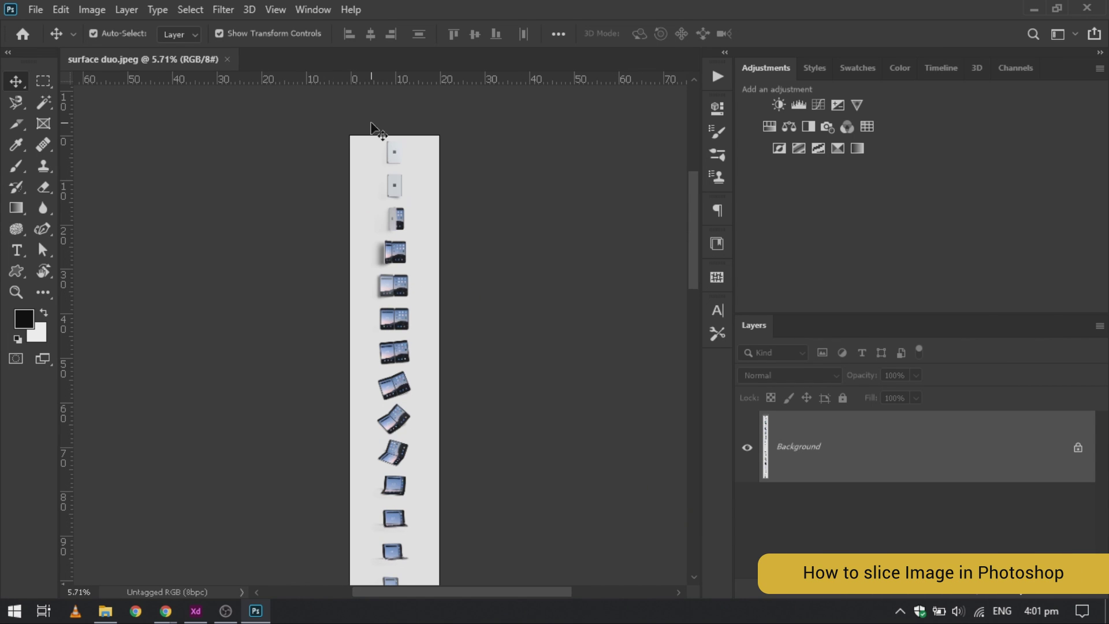
With the Slice Tool, draw one slice (01) covering the whole image strip
left_click(15, 104)
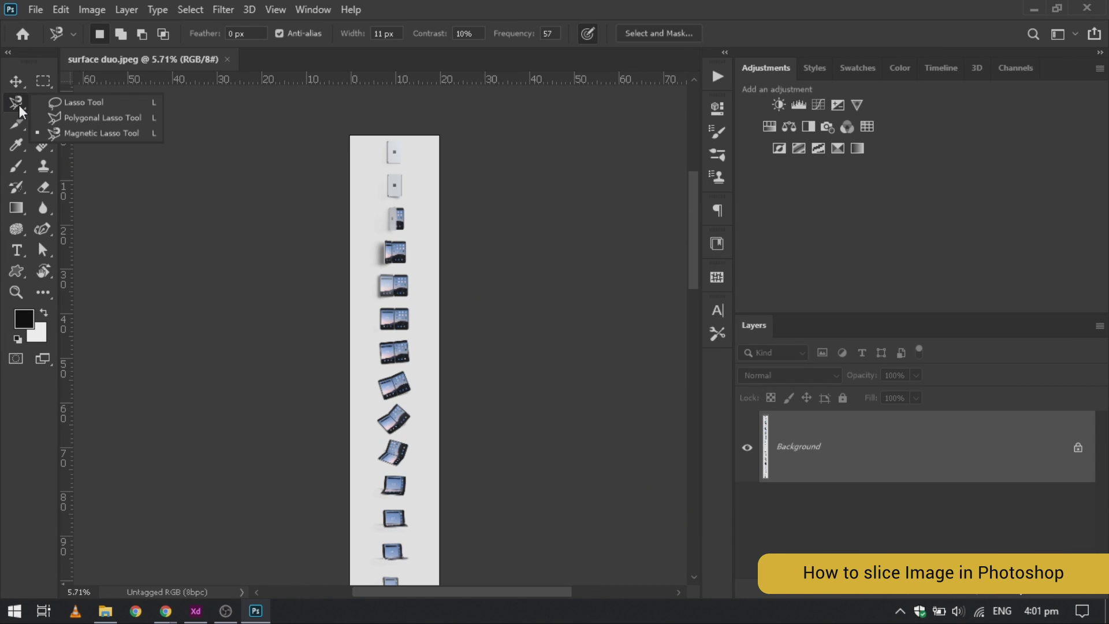
left_click(16, 124)
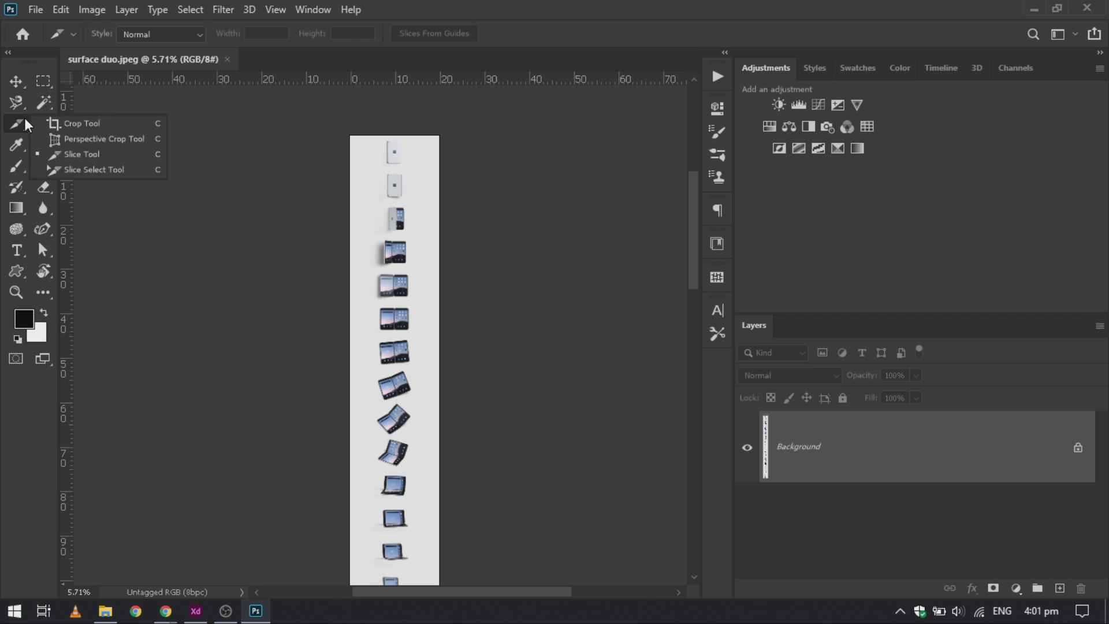
left_click(35, 122)
left_click(16, 124)
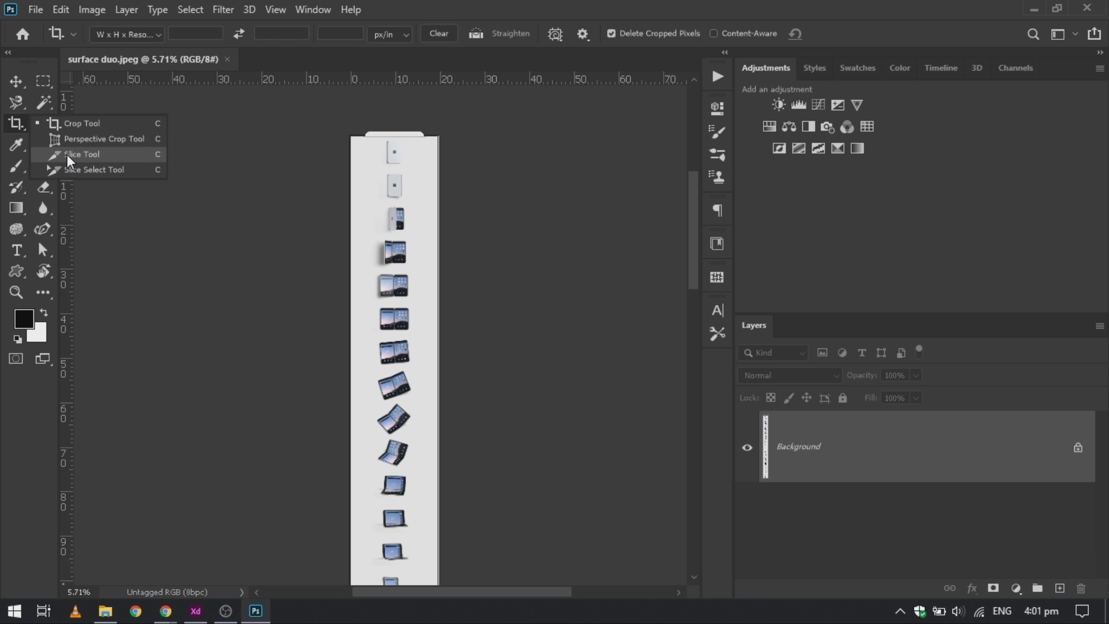
left_click(70, 153)
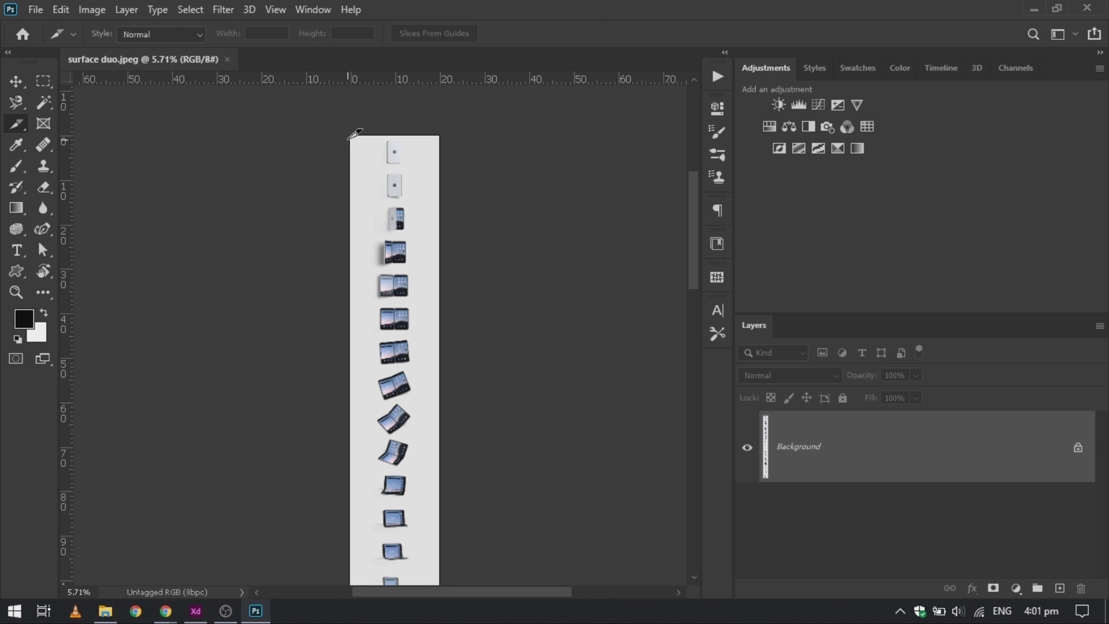
mouse_move(350, 135)
left_mouse_down()
mouse_move(416, 344)
mouse_move(443, 600)
mouse_move(448, 512)
left_mouse_up()
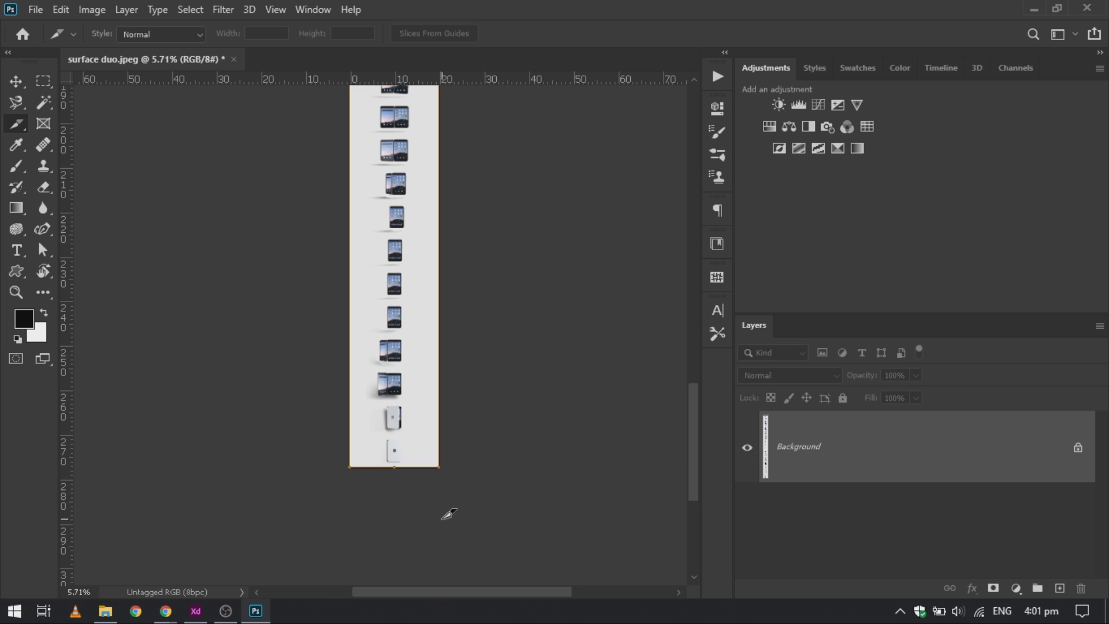
scroll(448, 512, "up", 5)
scroll(448, 513, "up", 12)
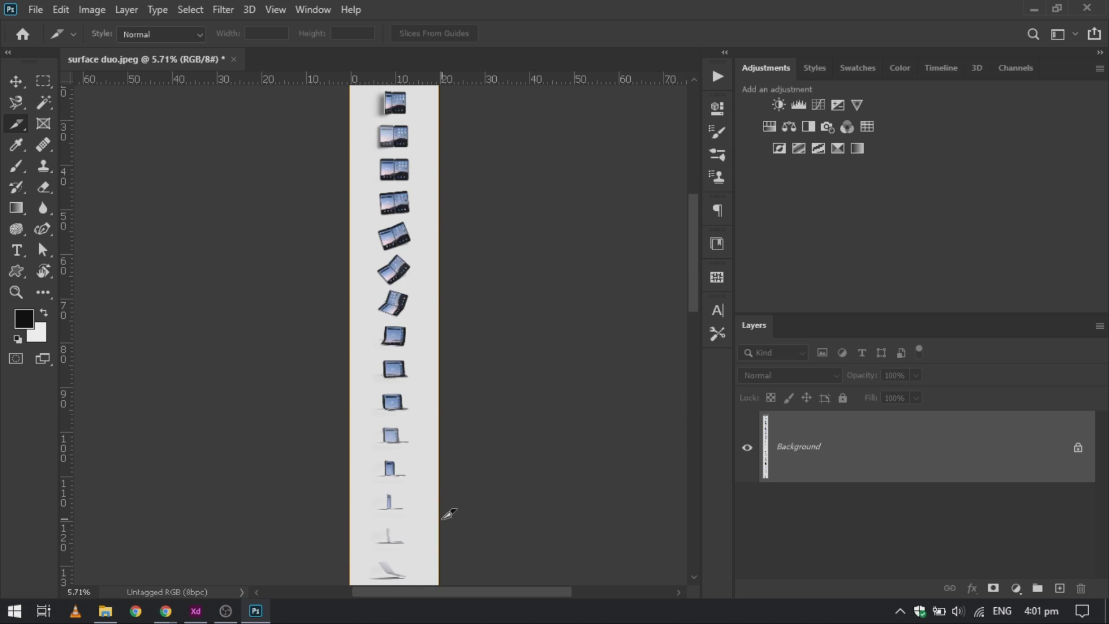
scroll(404, 462, "up", 3)
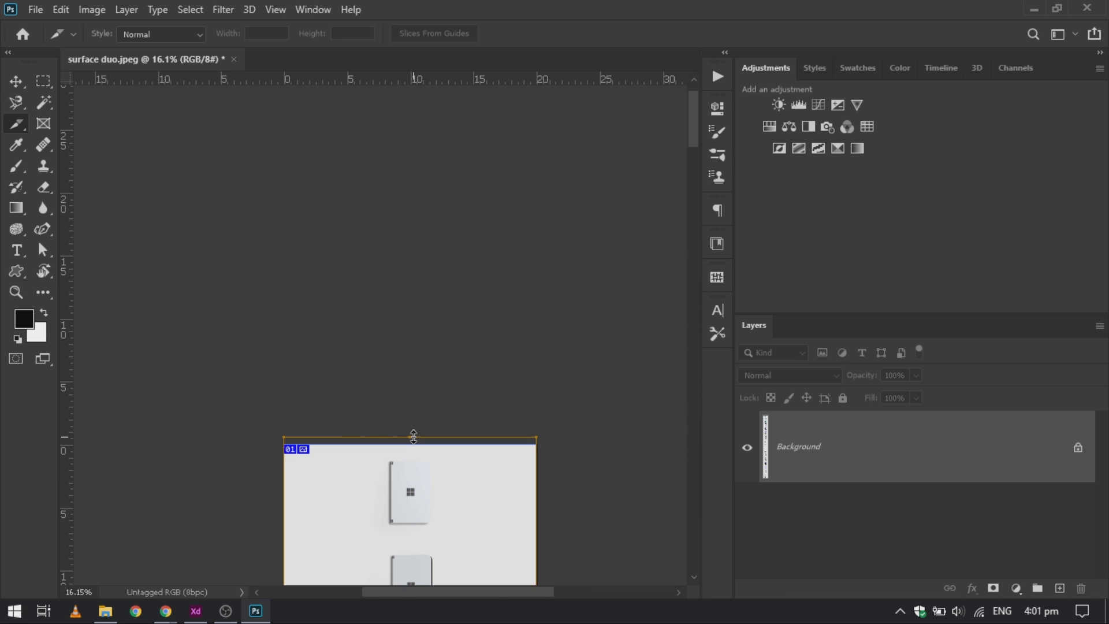
Divide the slice horizontally into 37 evenly spaced slices, one per device pose
scroll(407, 456, "down", 1)
right_click(413, 454)
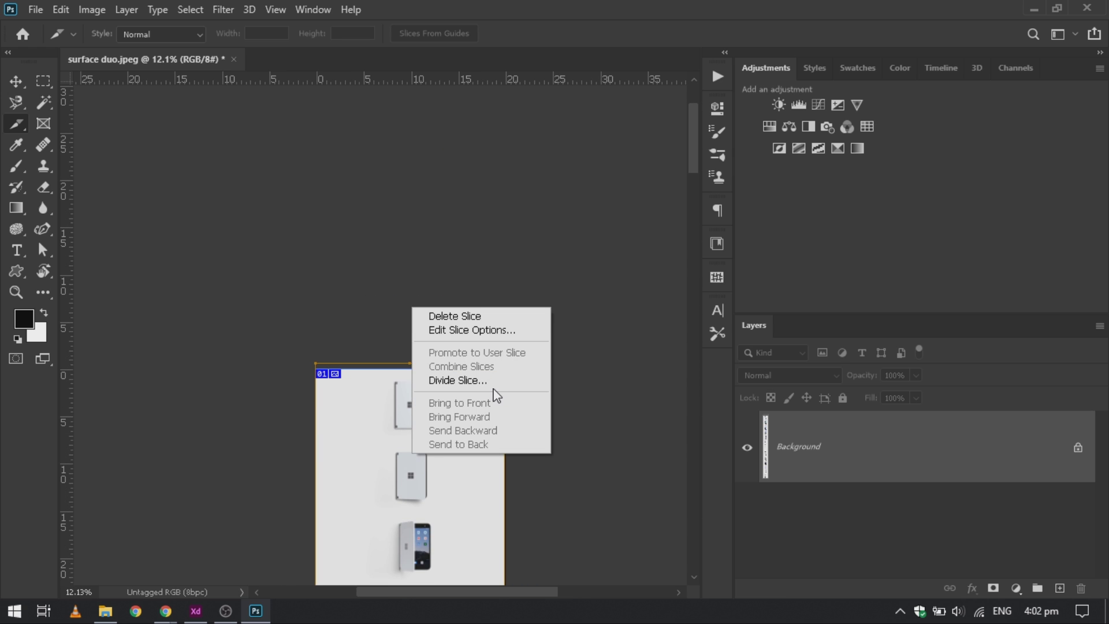
left_click(493, 384)
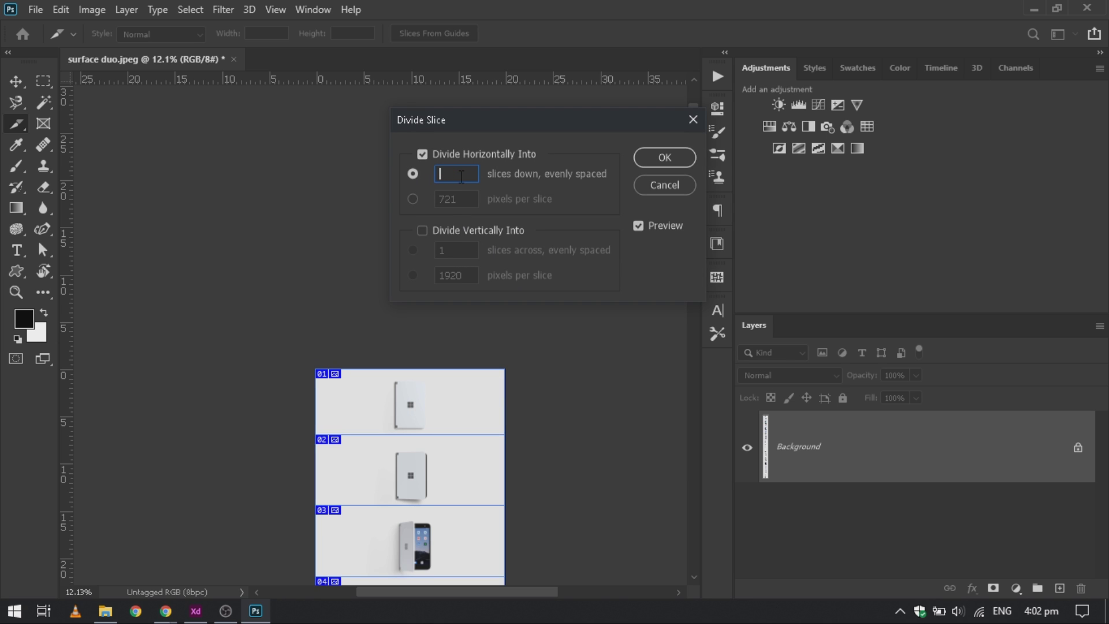
type("37")
left_click(665, 158)
left_click_drag(697, 213, 710, 398)
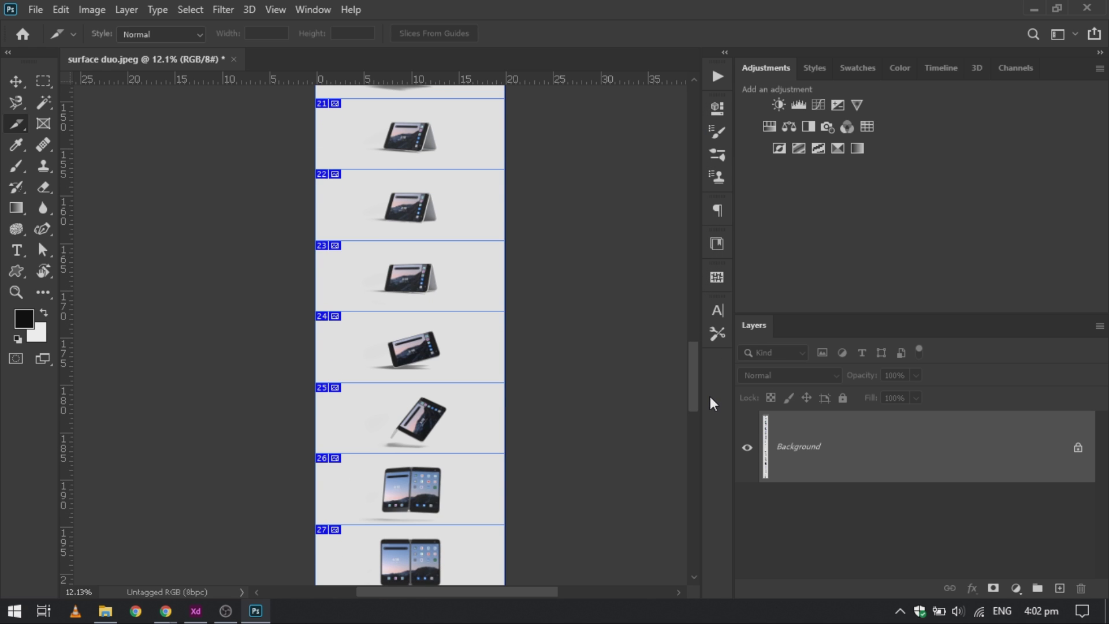
Open Save for Web (Legacy) and review the slices with PNG-8 settings
left_click(35, 9)
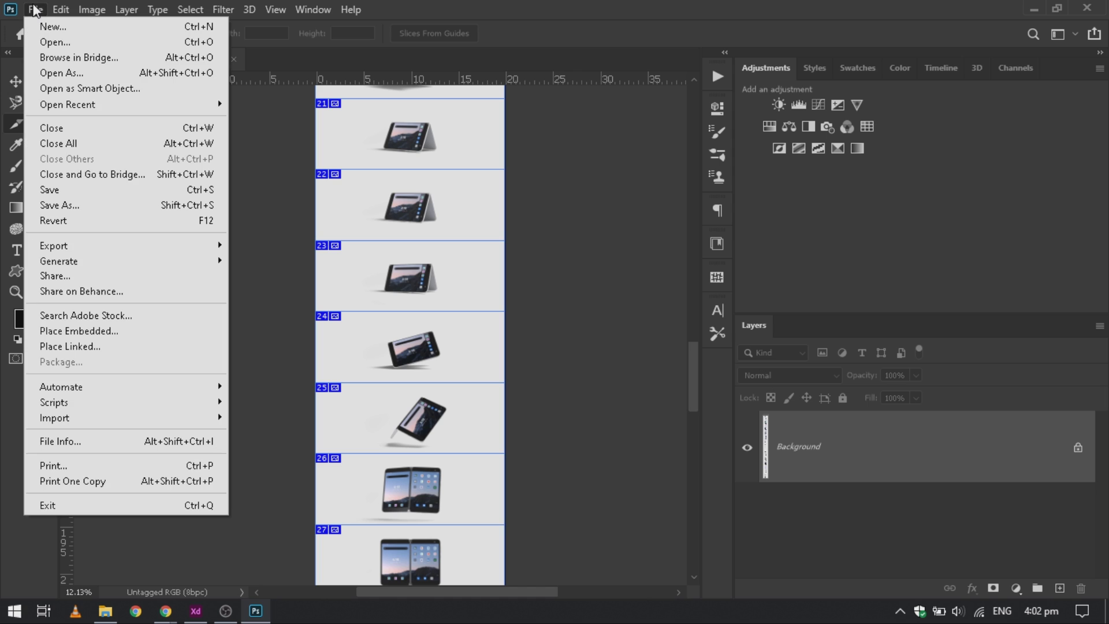
mouse_move(211, 247)
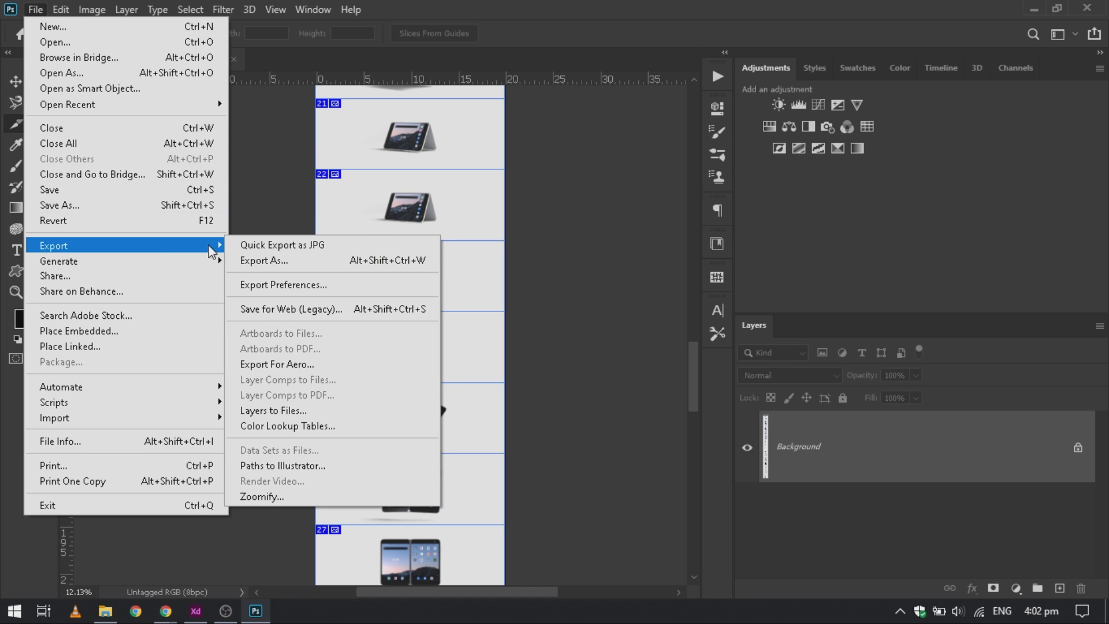
left_click(289, 310)
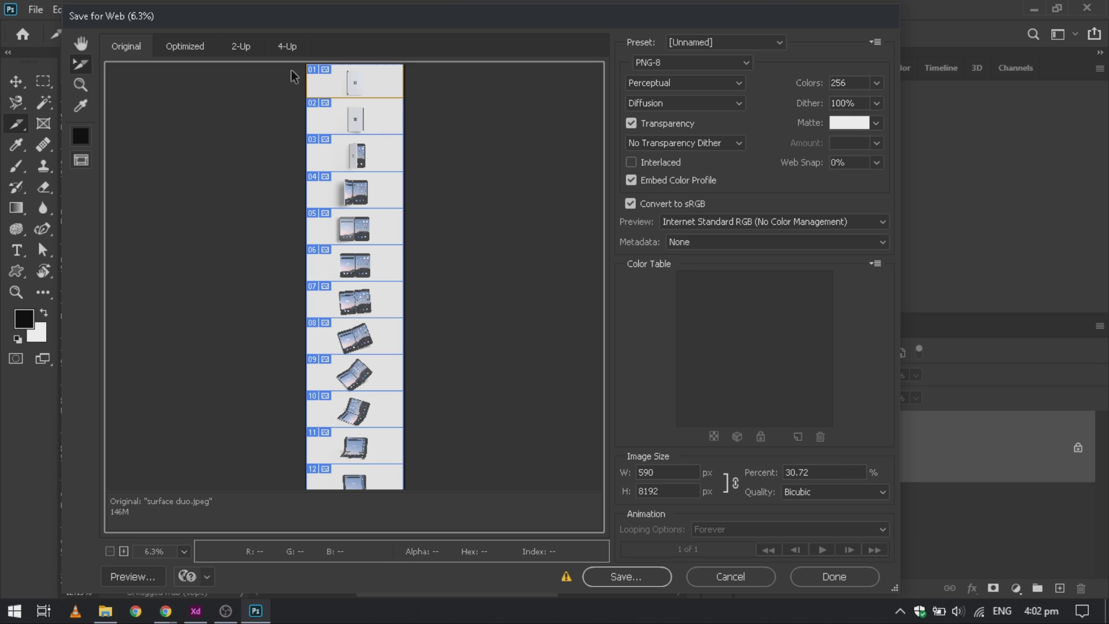
scroll(416, 490, "down", 2)
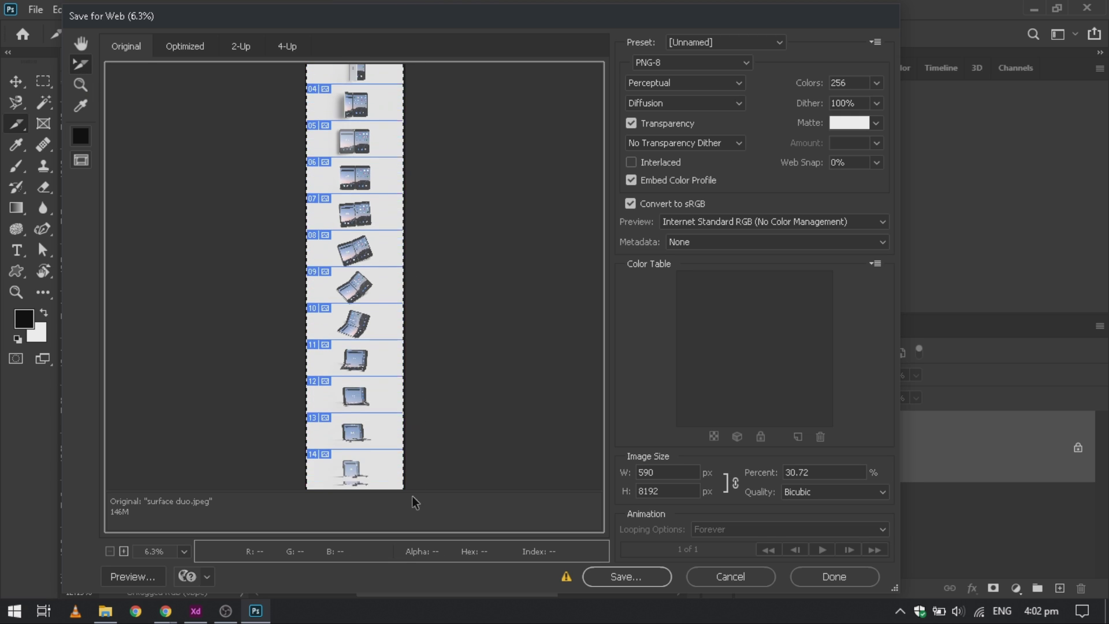
scroll(416, 502, "down", 10)
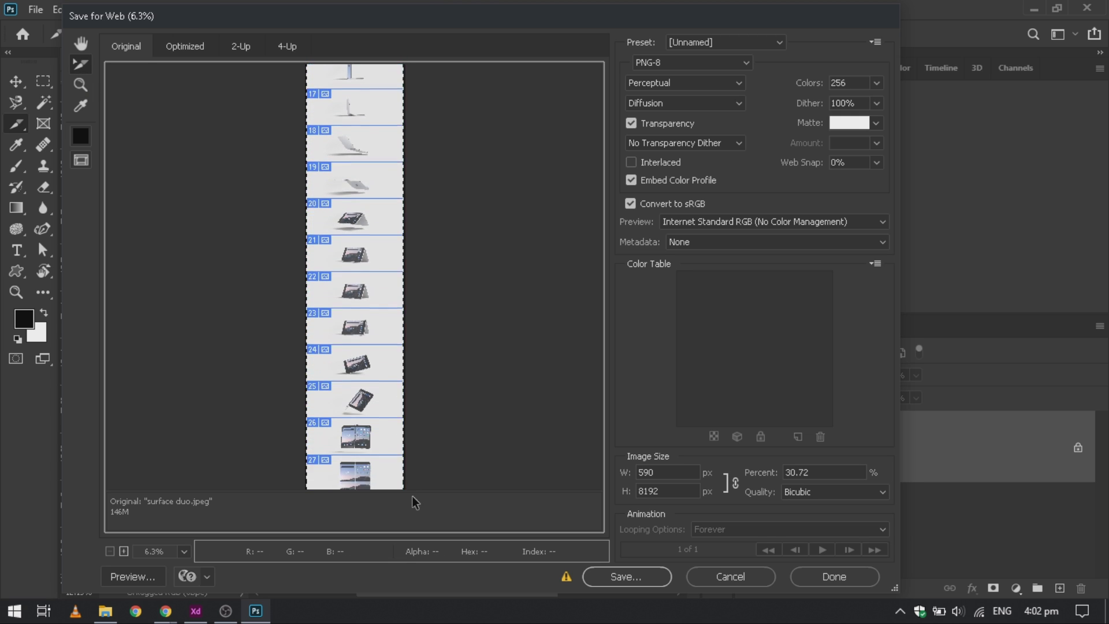
scroll(414, 502, "down", 10)
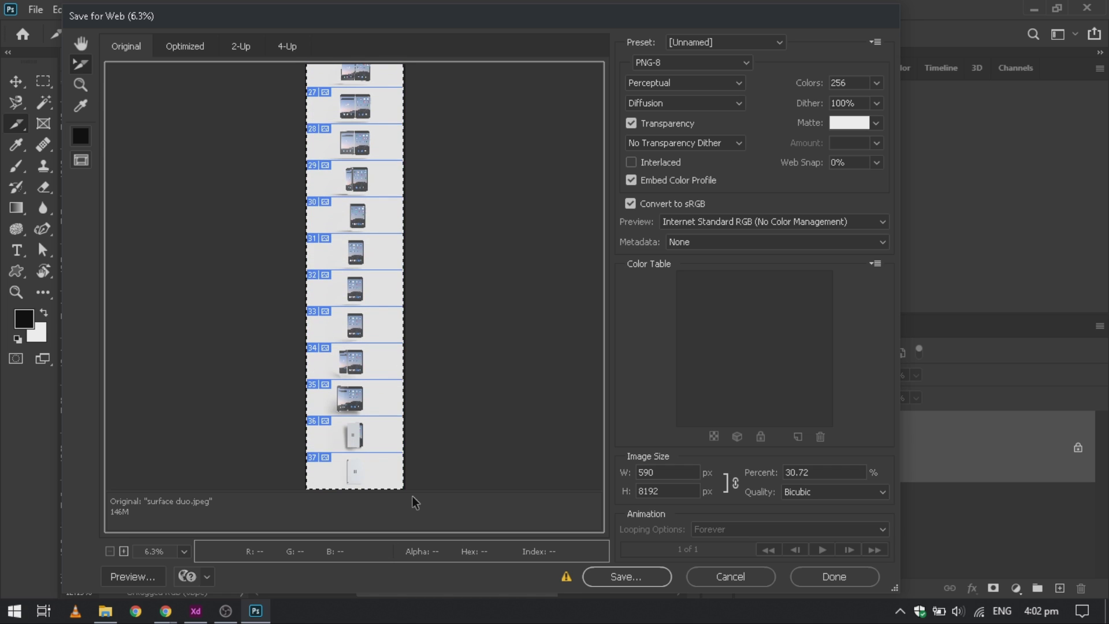
scroll(369, 456, "up", 20)
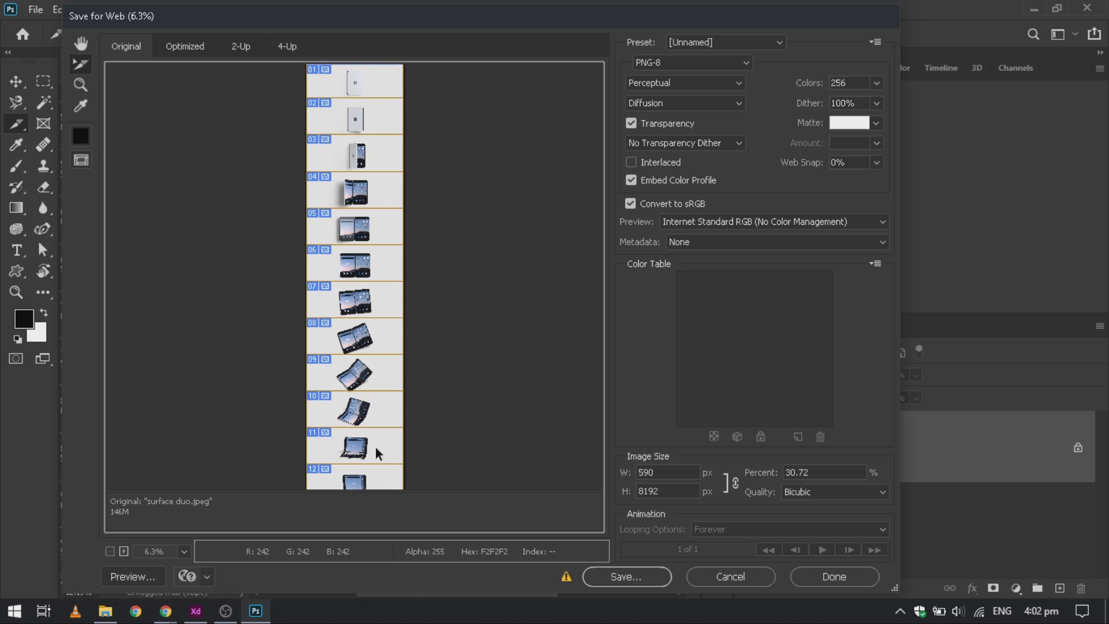
scroll(334, 83, "up", 6)
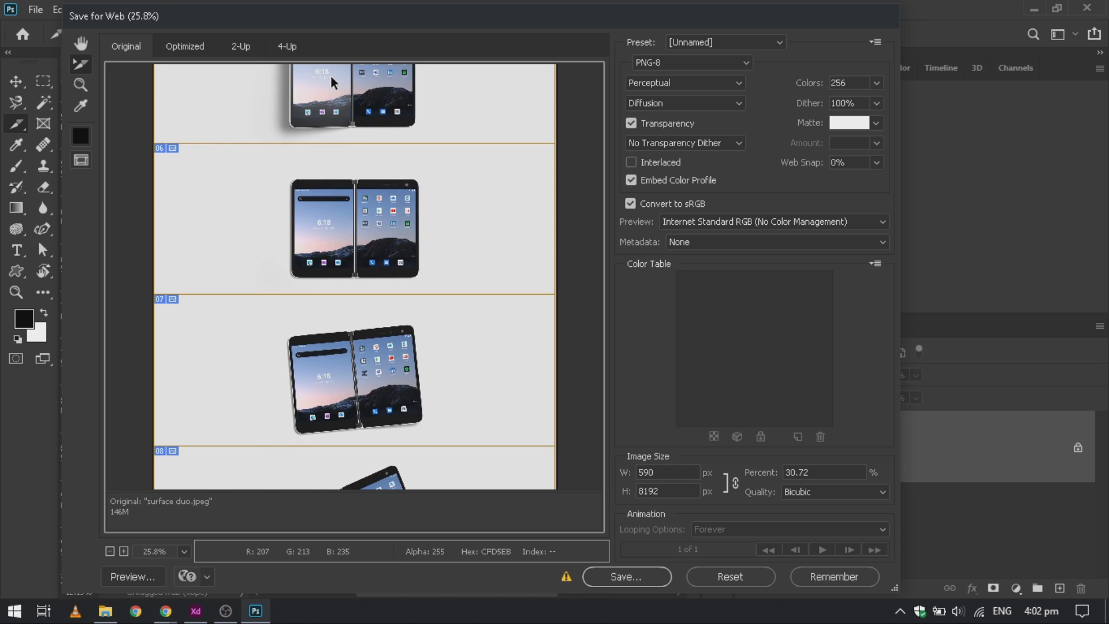
scroll(334, 84, "down", 6)
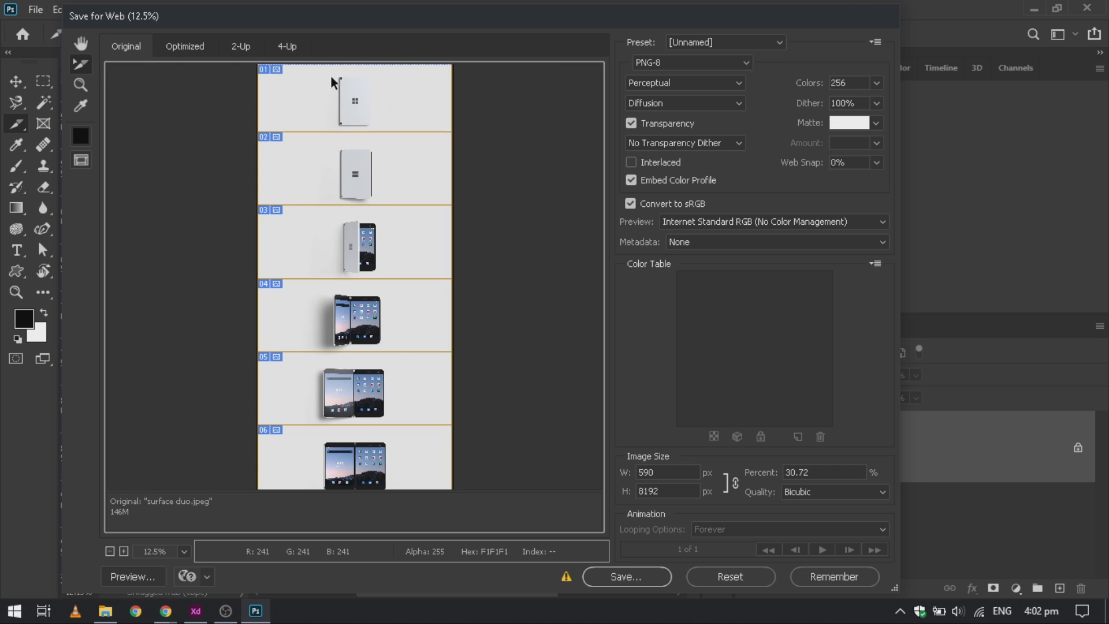
Save the slices as surface-duo.png in the images folder, then return to Adobe XD
left_click(626, 576)
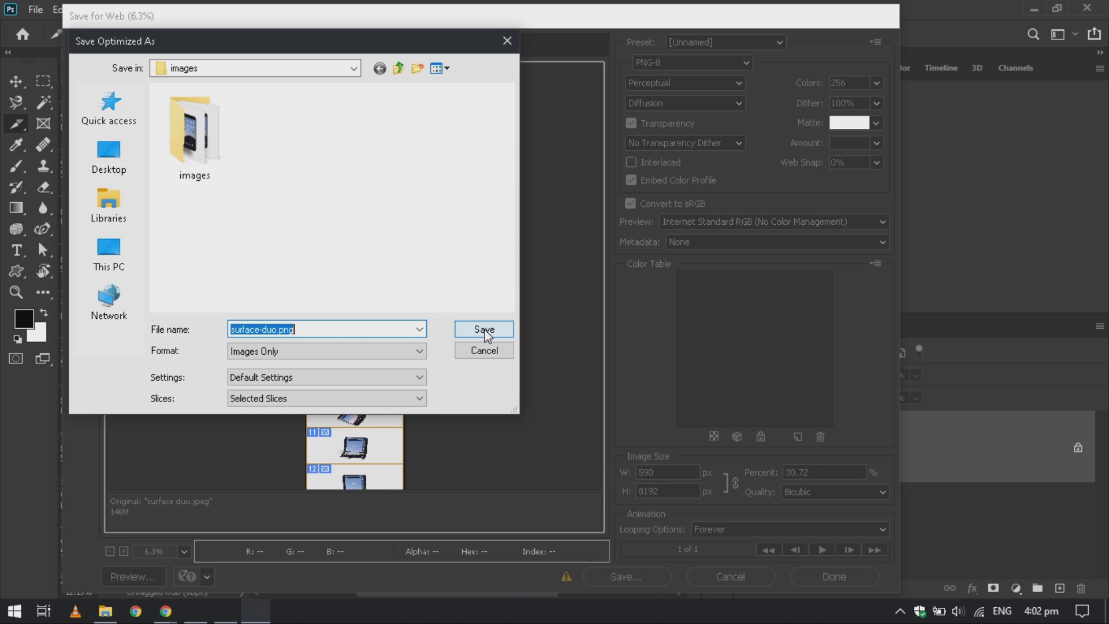
left_click(483, 329)
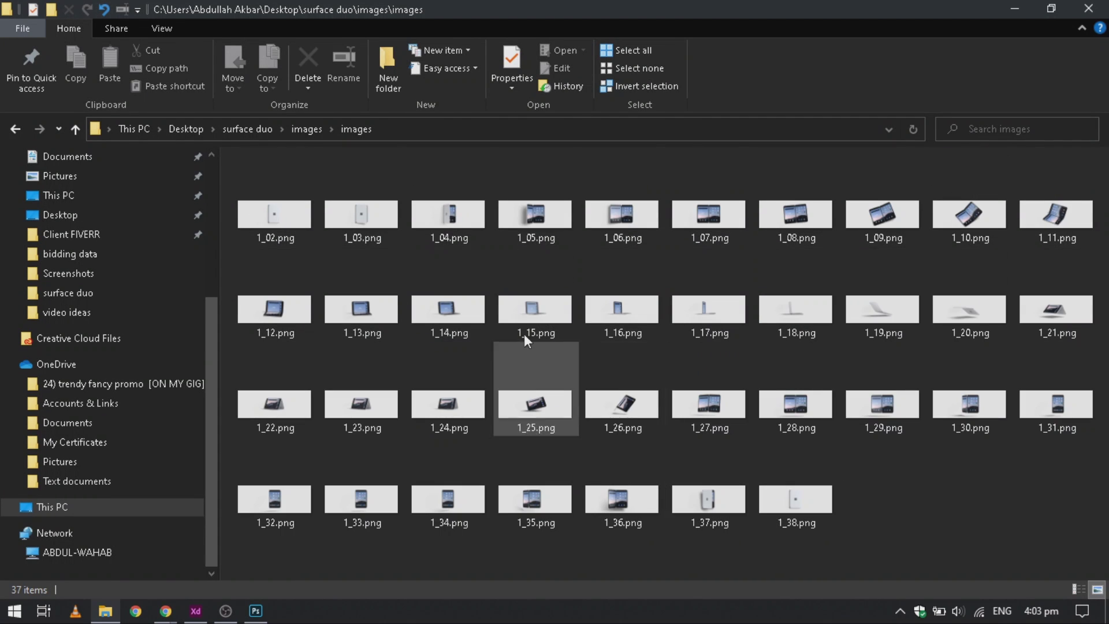
key("alt+Tab")
left_click(21, 114)
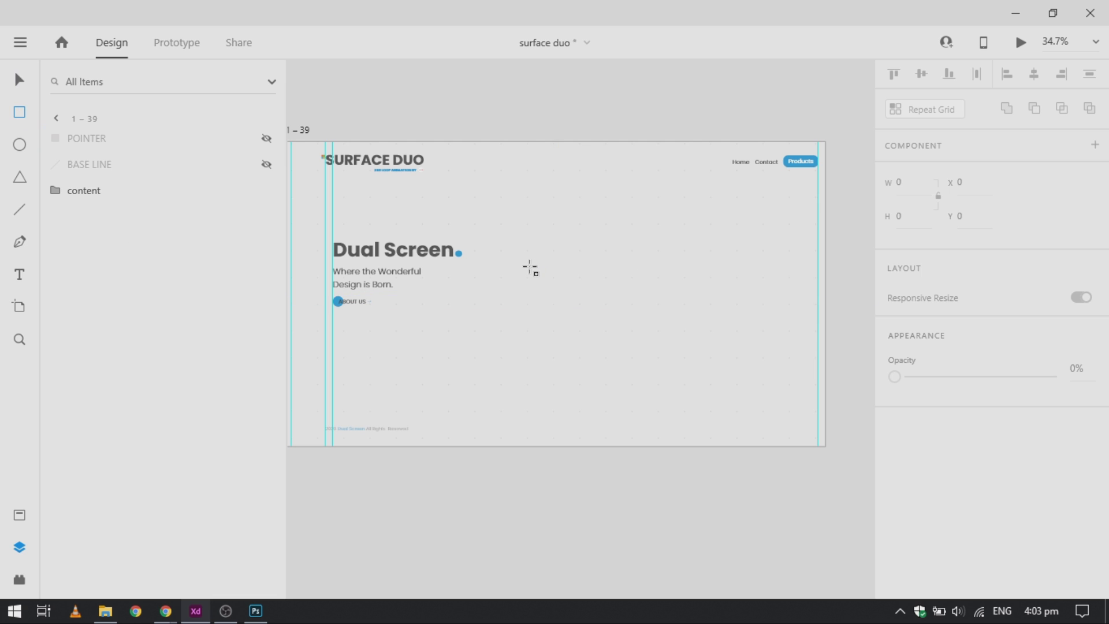
Draw a borderless rectangle and size it to a 506 × 506 square
left_click_drag(510, 261, 596, 339)
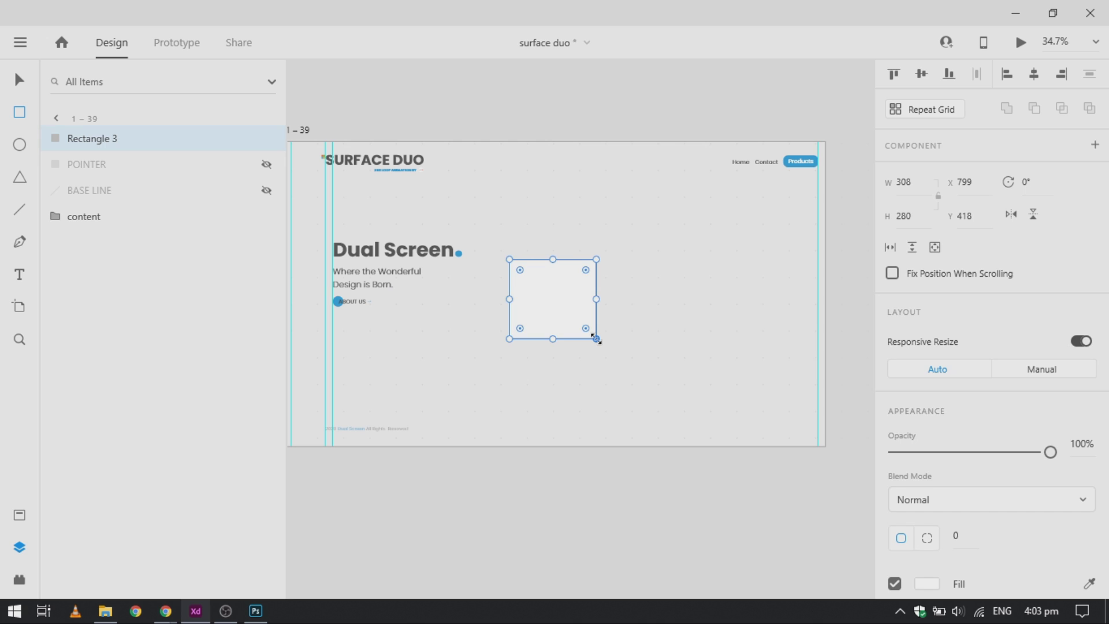
scroll(1028, 474, "down", 3)
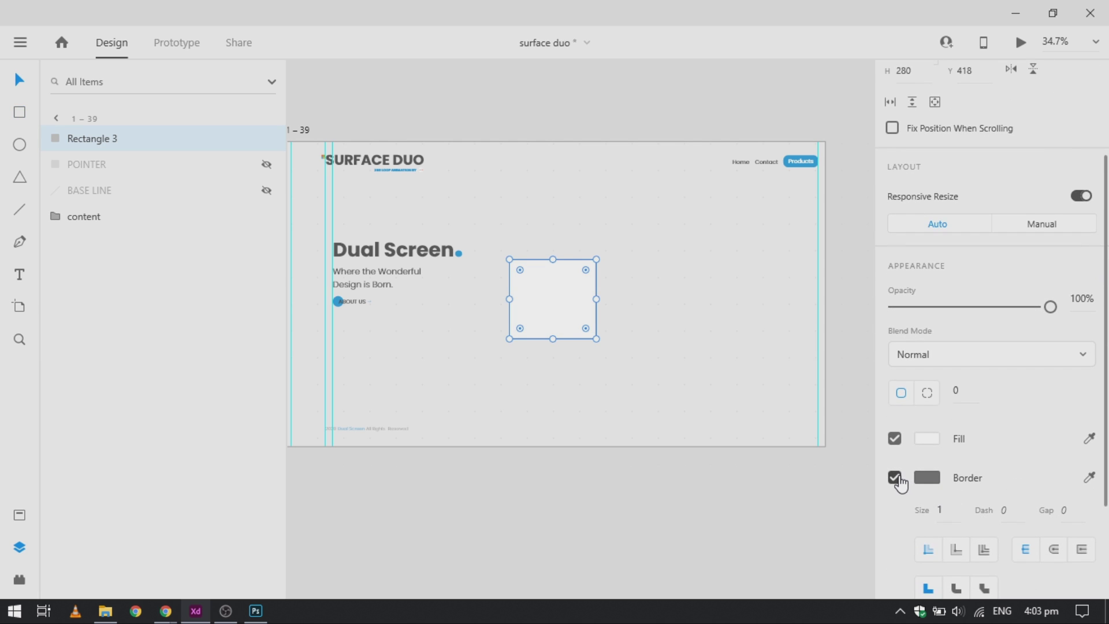
left_click(894, 477)
scroll(920, 184, "up", 3)
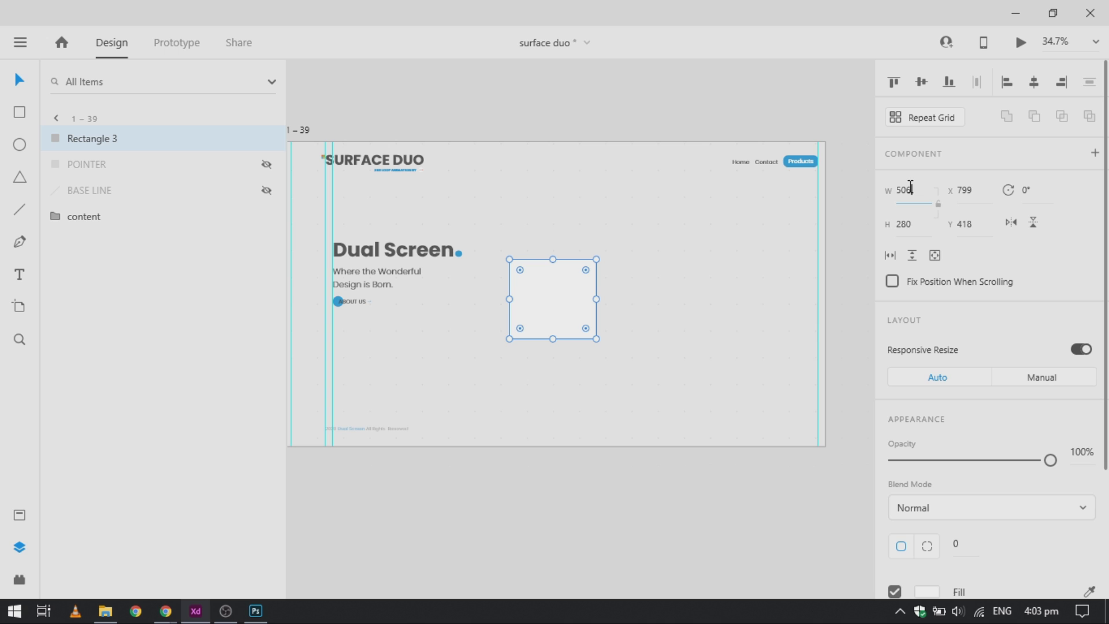
key("Tab")
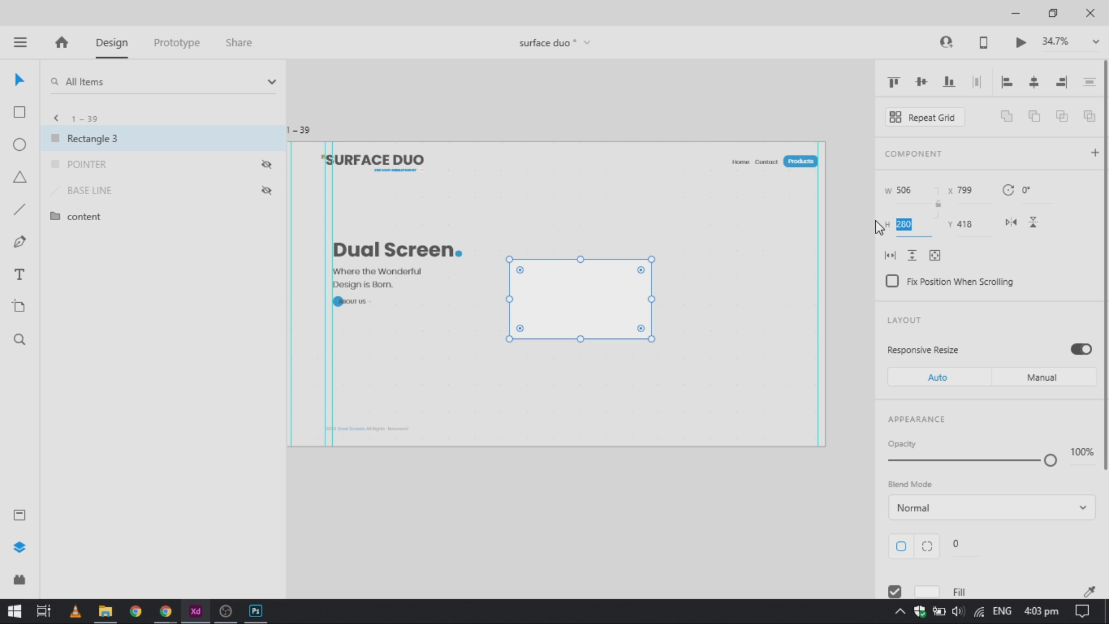
type("506")
key("Return")
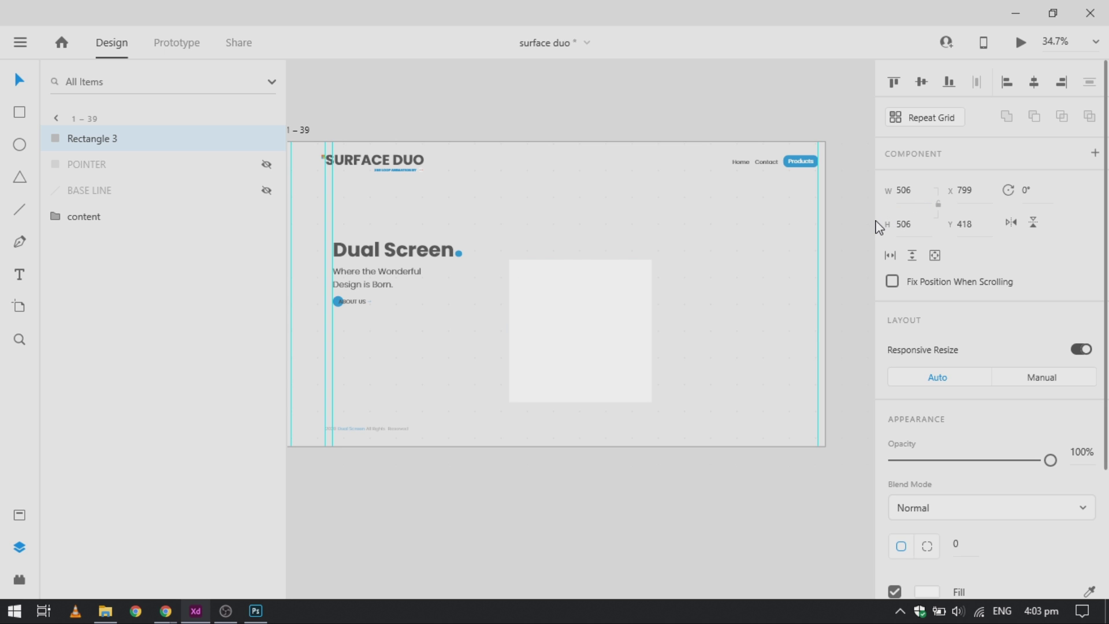
Draw a horizontal line below the square with a size-2 light grey #CFCFCF stroke
key("l")
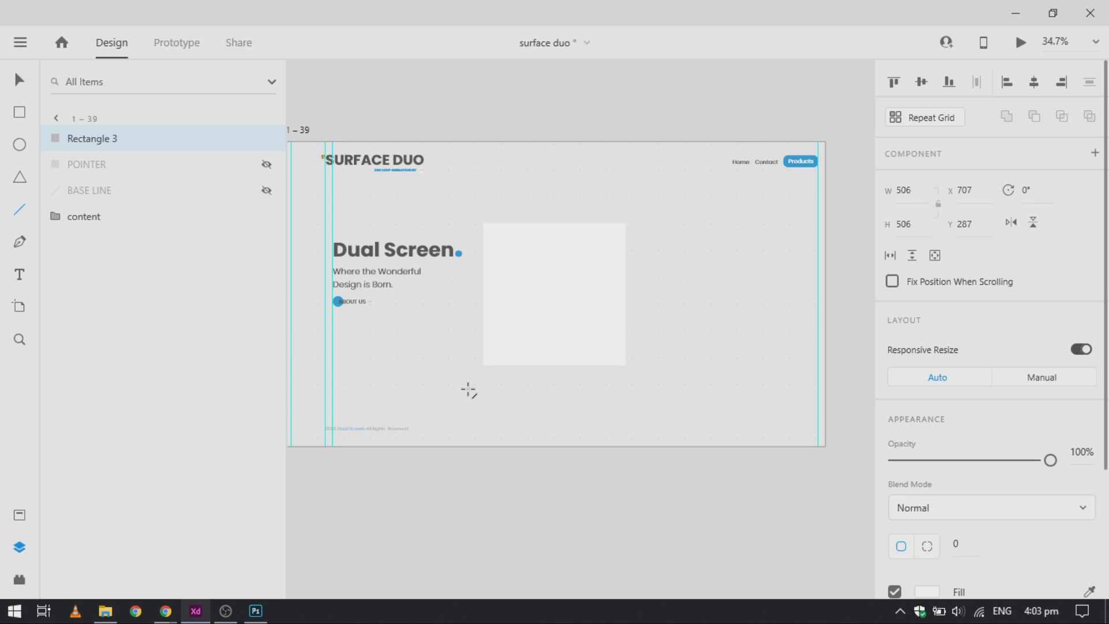
left_click_drag(466, 389, 636, 390)
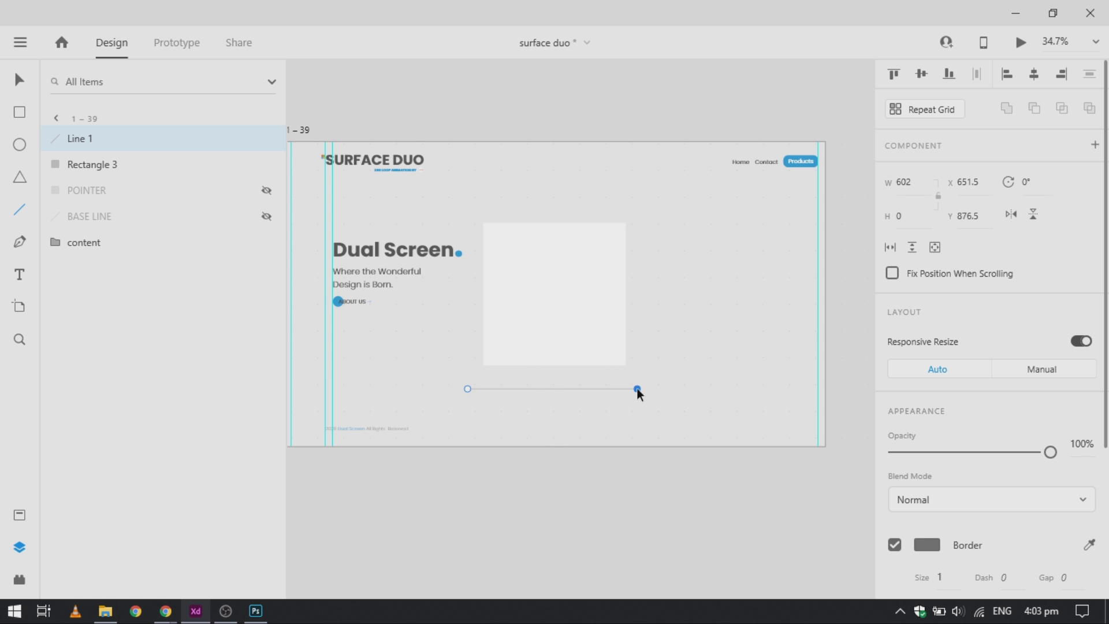
left_click_drag(641, 389, 640, 390)
scroll(914, 262, "down", 3)
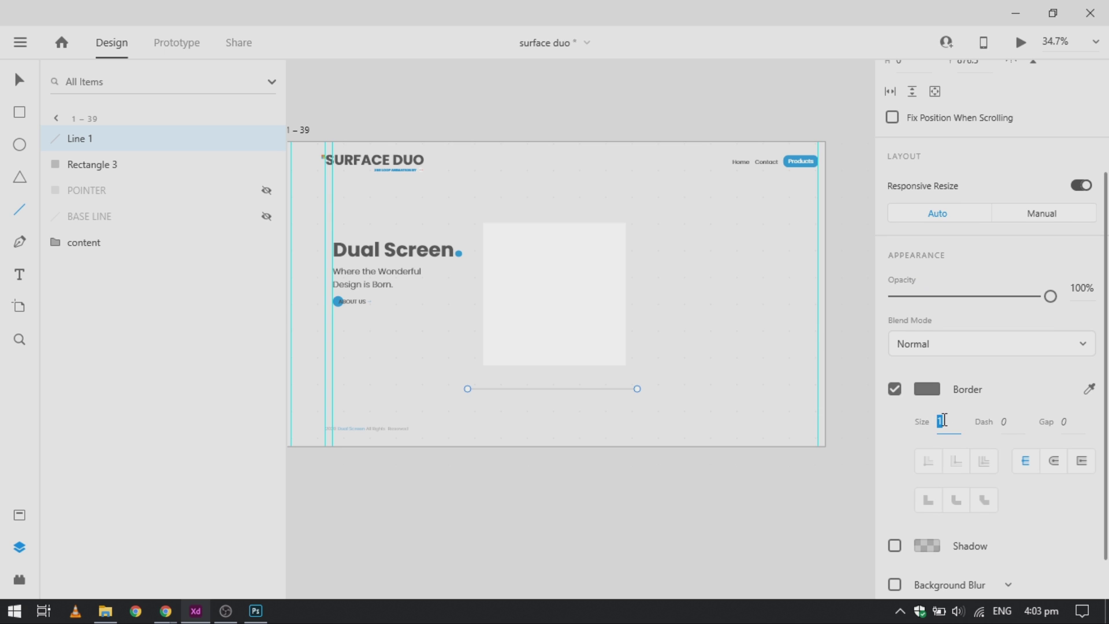
key("Up")
scroll(490, 421, "up", 4)
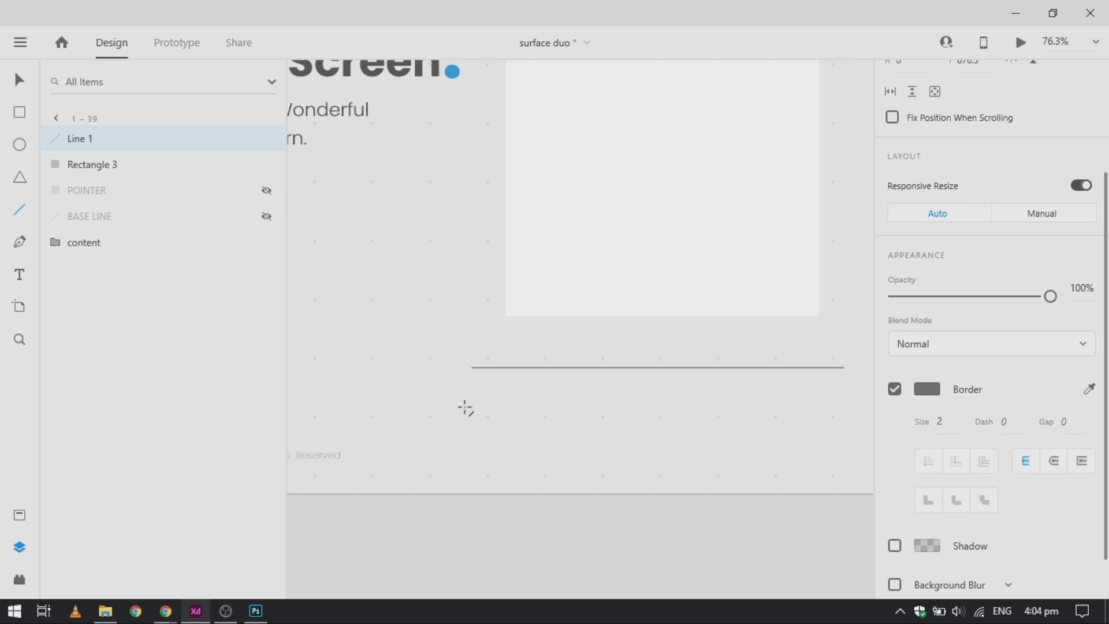
left_click(927, 388)
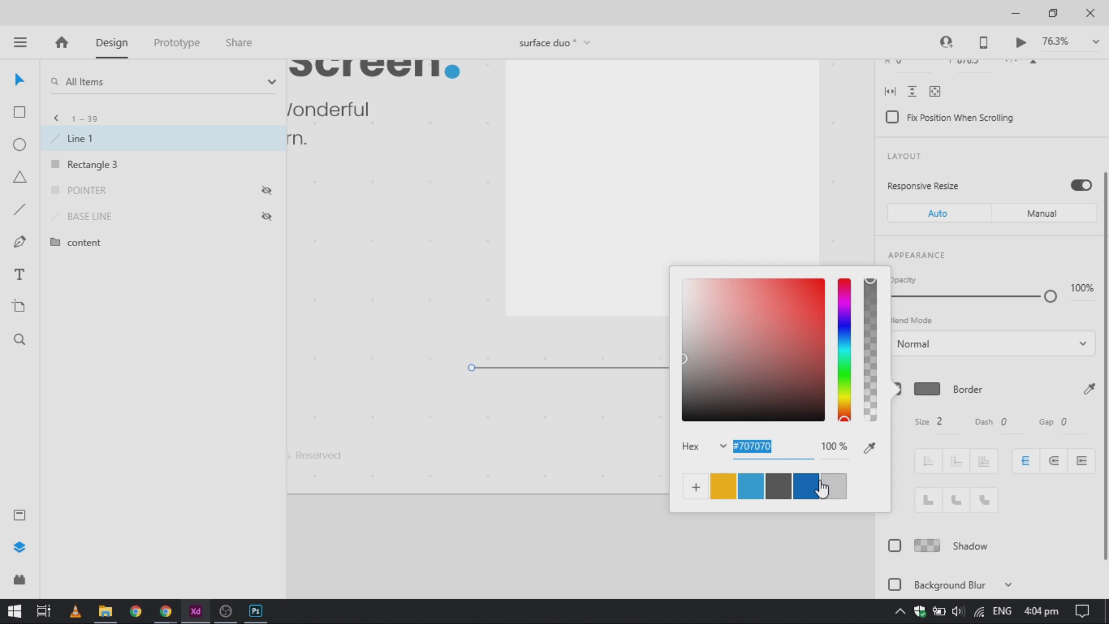
left_click(832, 488)
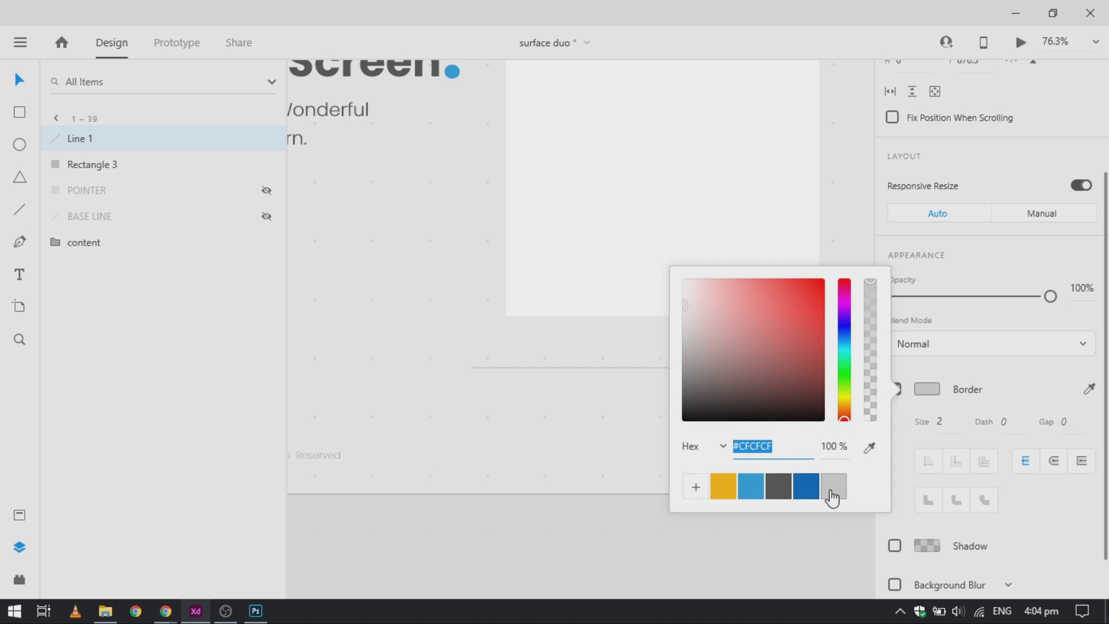
left_click(613, 463)
left_click(20, 113)
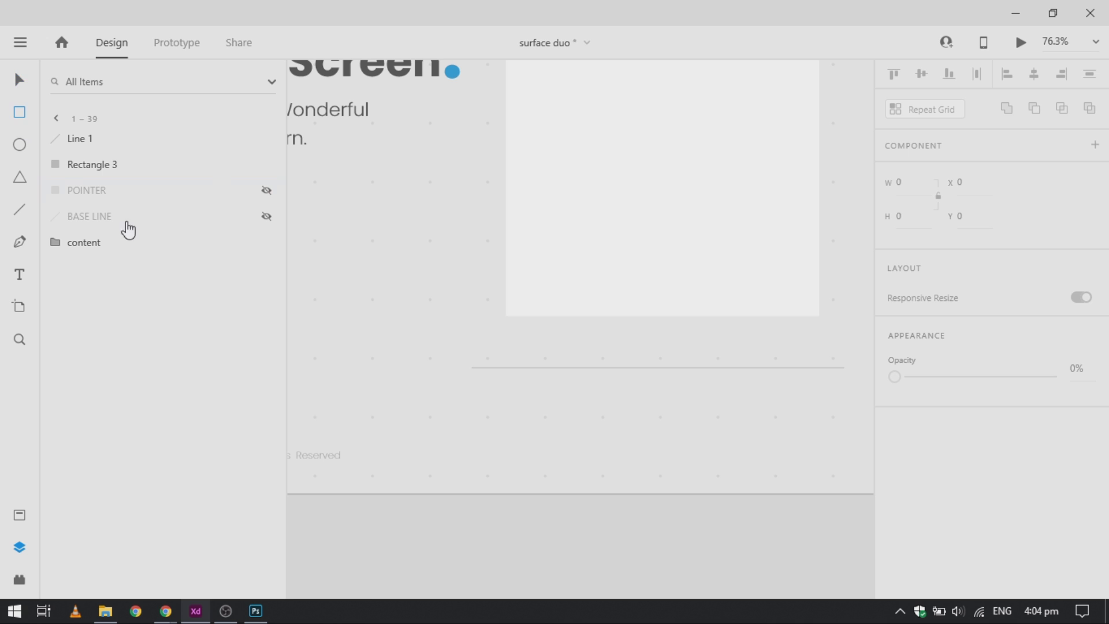
Add a borderless dark blue pill, corner radius 15, at the grey line's left end
mouse_move(425, 388)
left_mouse_down()
mouse_move(485, 414)
mouse_move(506, 408)
mouse_move(488, 406)
left_mouse_up()
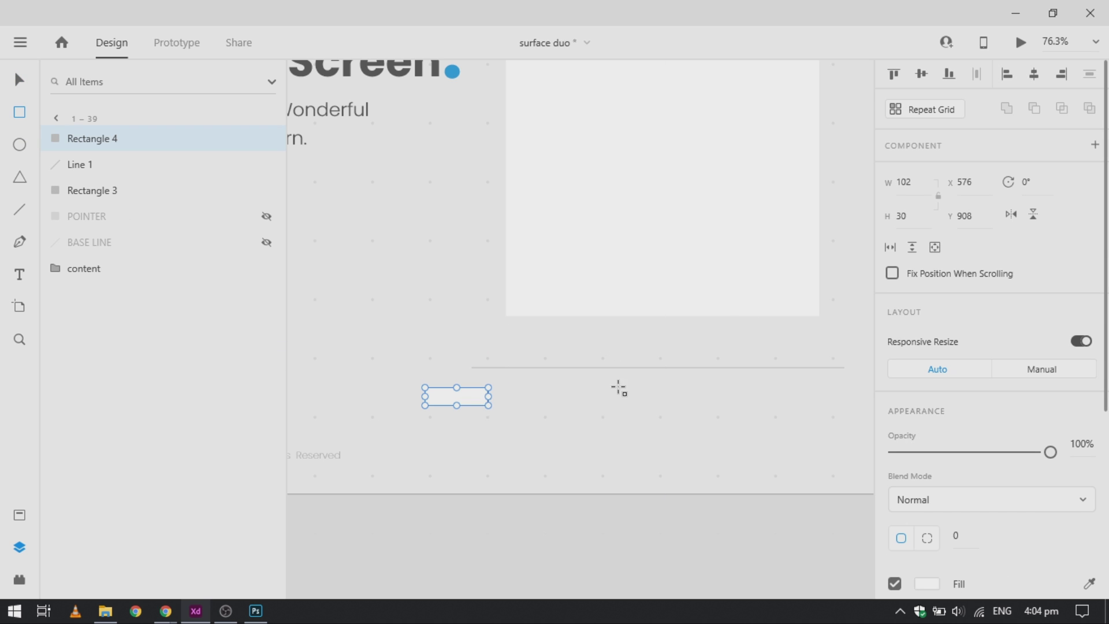
scroll(512, 438, "up", 5)
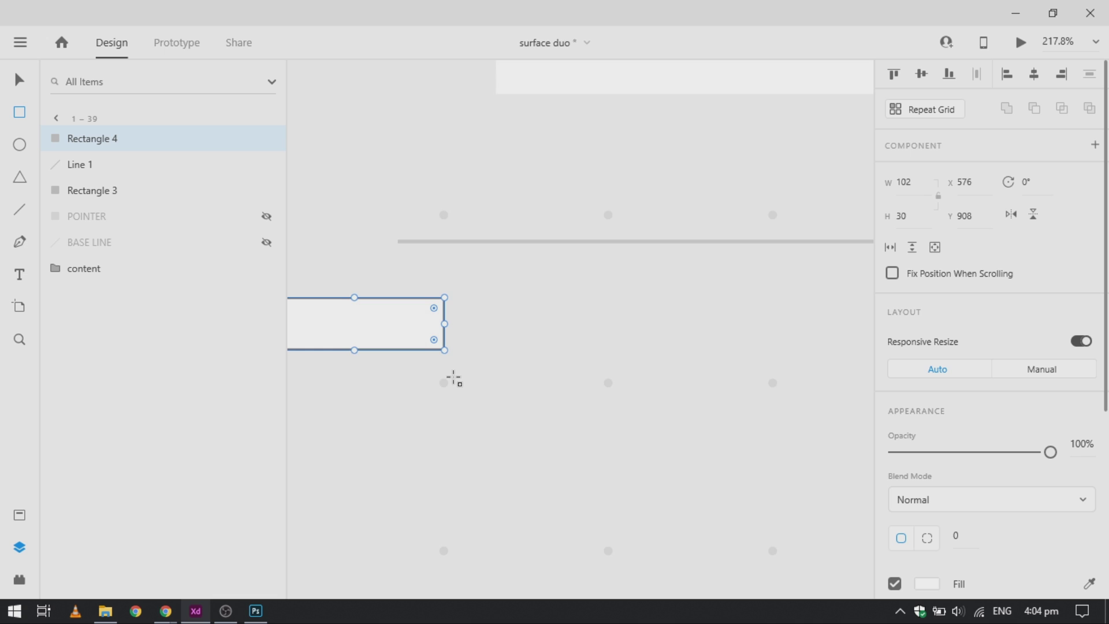
key("v")
scroll(453, 381, "left", 4)
scroll(1007, 463, "down", 5)
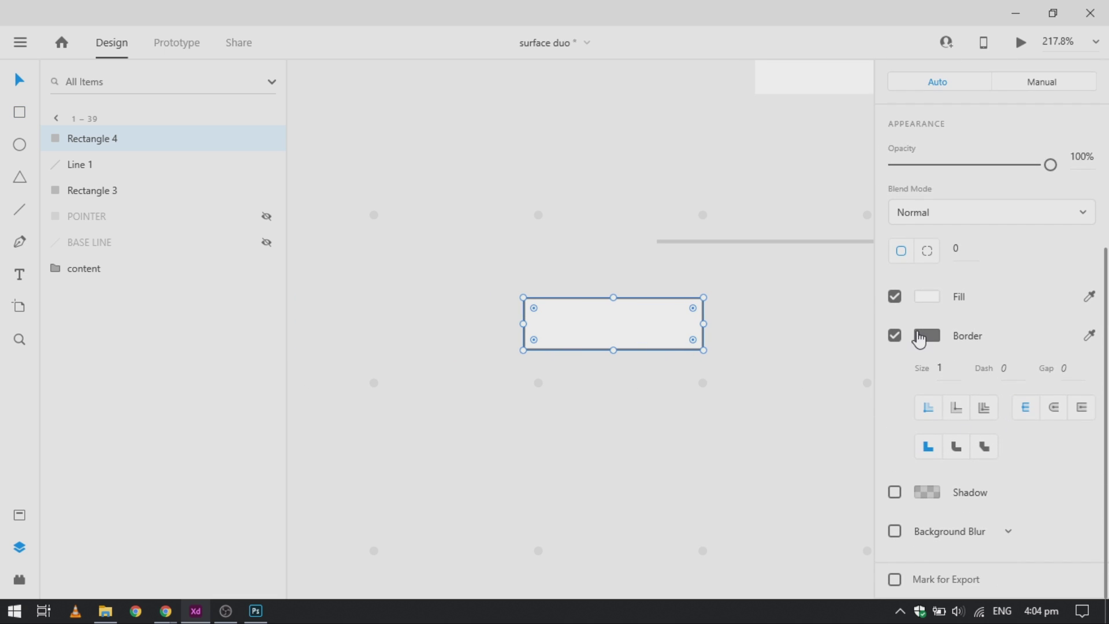
left_click(895, 335)
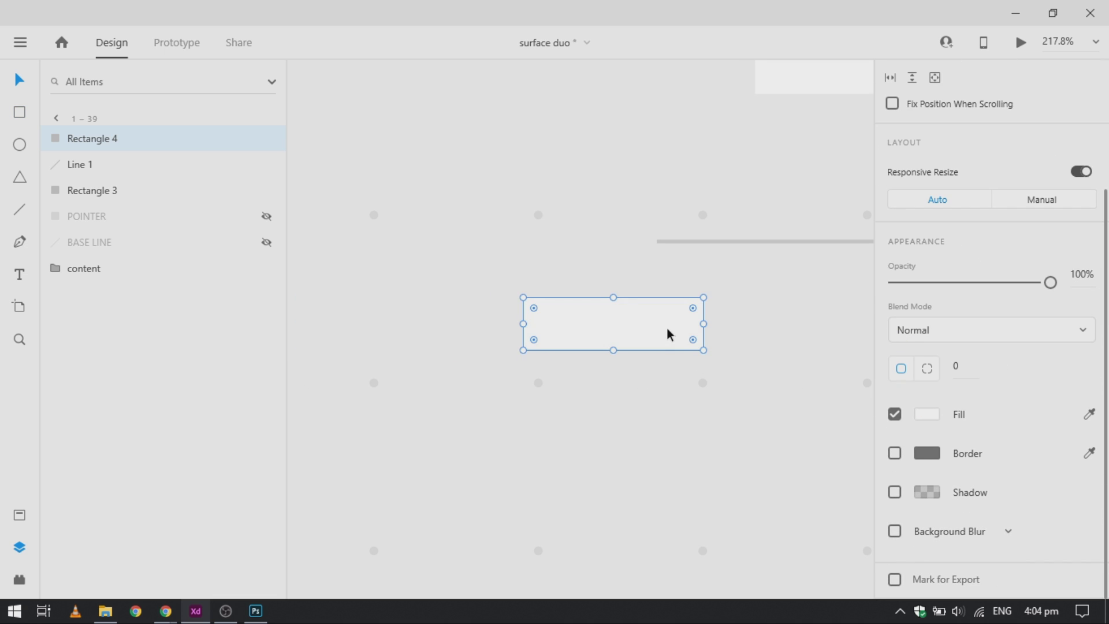
left_click_drag(665, 332, 570, 375)
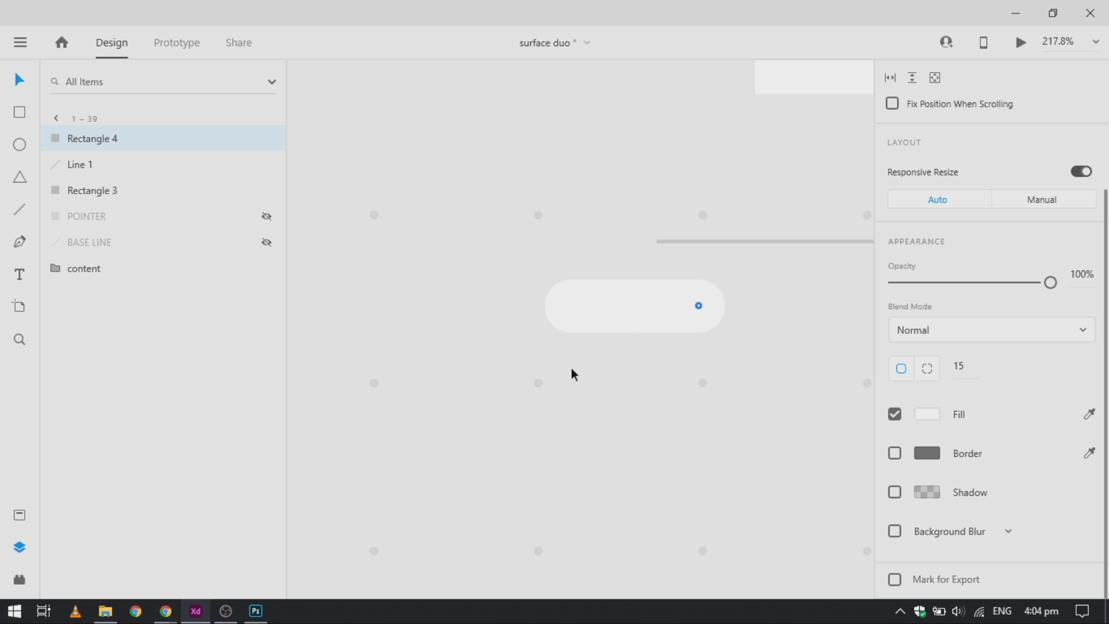
left_click(927, 415)
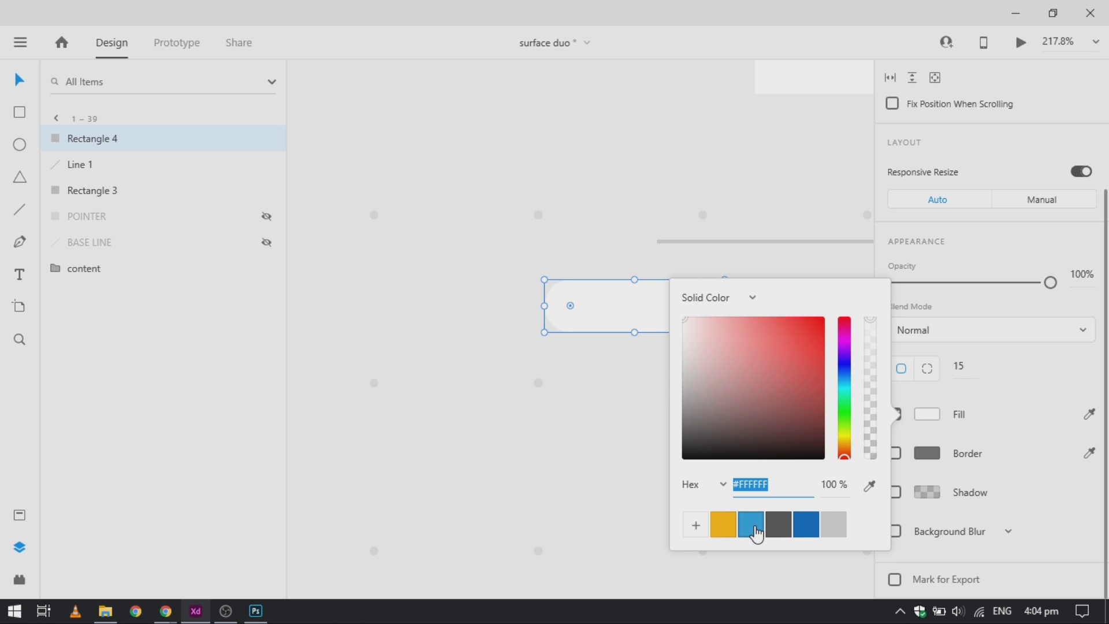
left_click(806, 525)
left_click(601, 309)
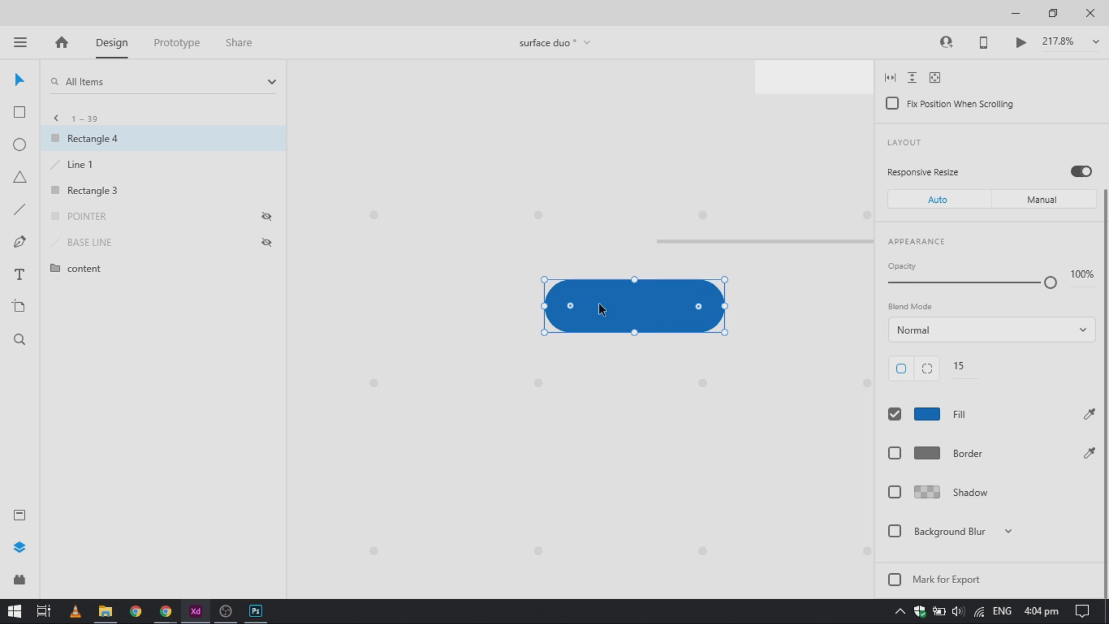
left_click_drag(600, 309, 670, 248)
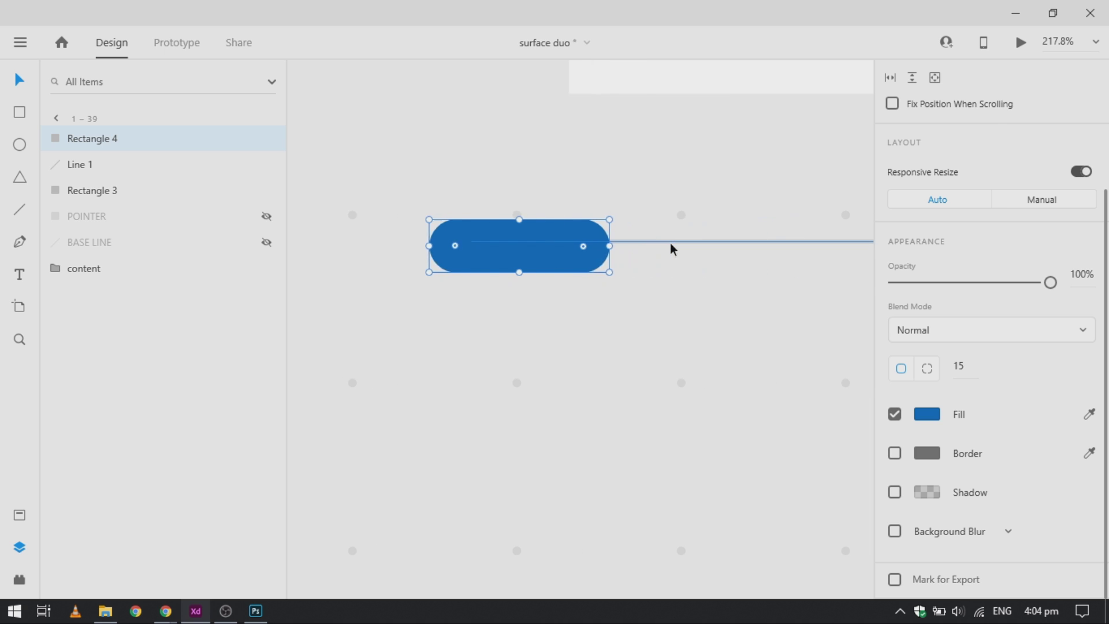
Rename the blue pill's layer to 'slider' and the grey line's layer to 'line'
double_click(92, 138)
type("slider")
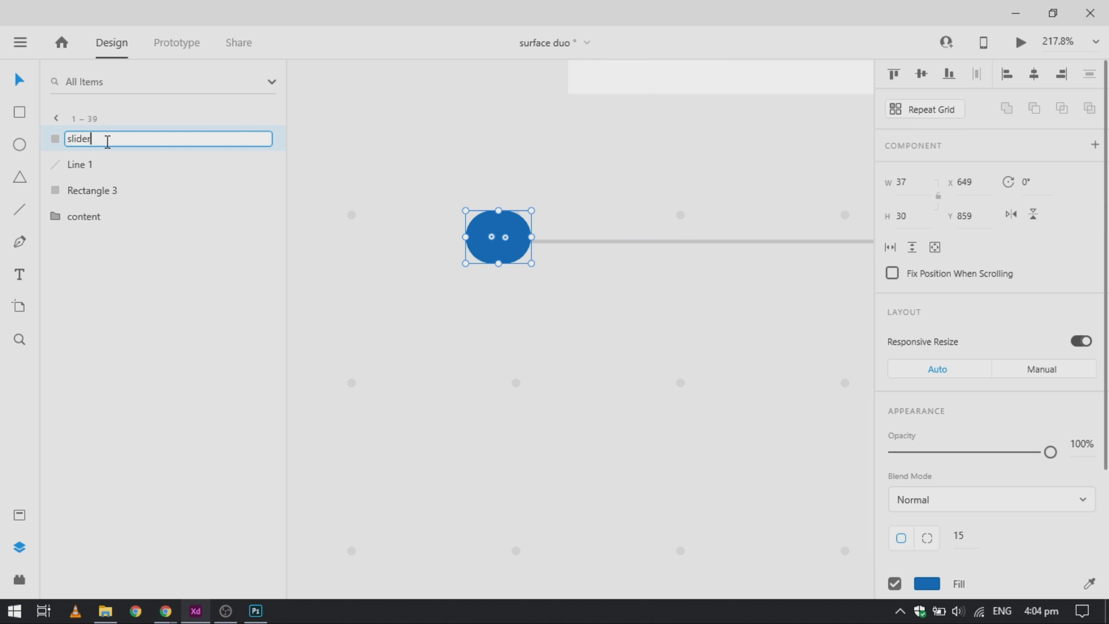
key("Return")
double_click(84, 167)
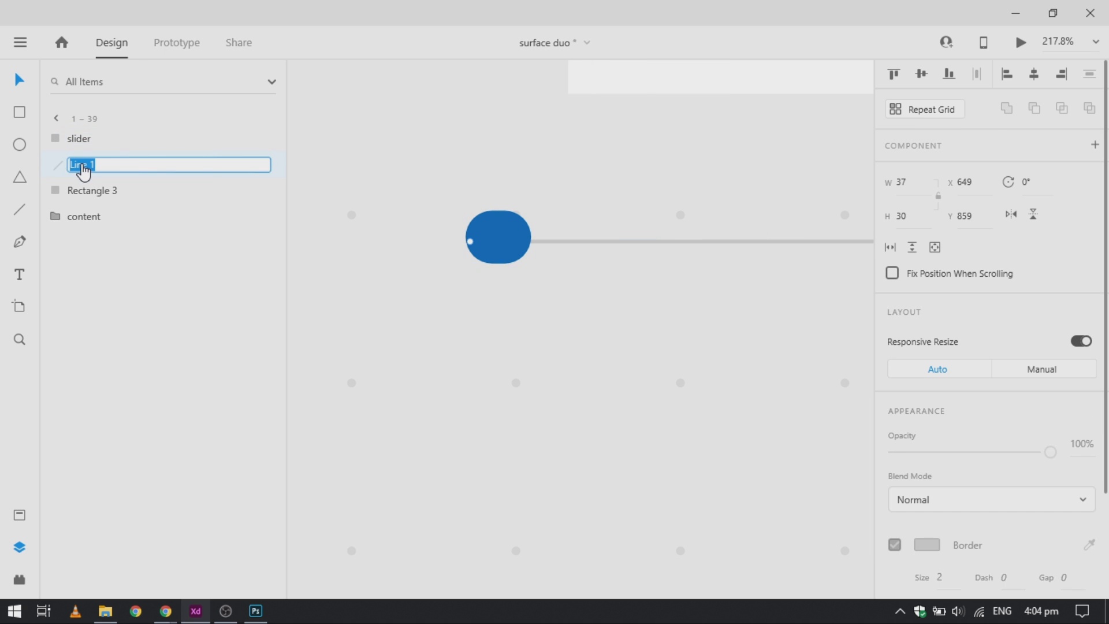
key("BackSpace")
type("line")
key("Return")
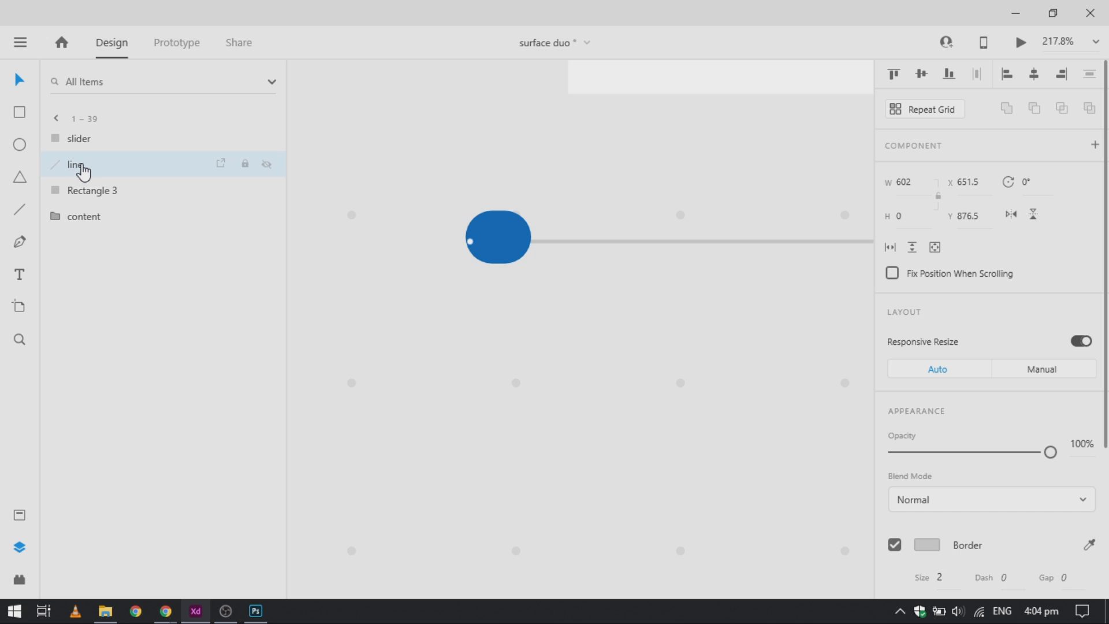
left_click(90, 191)
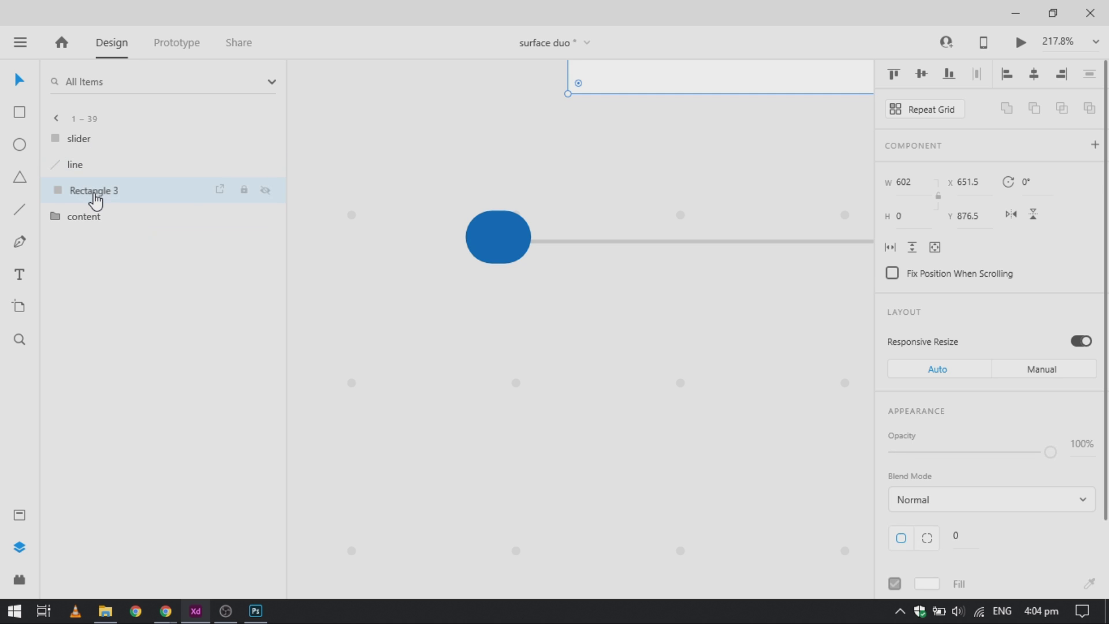
scroll(639, 241, "up", 5)
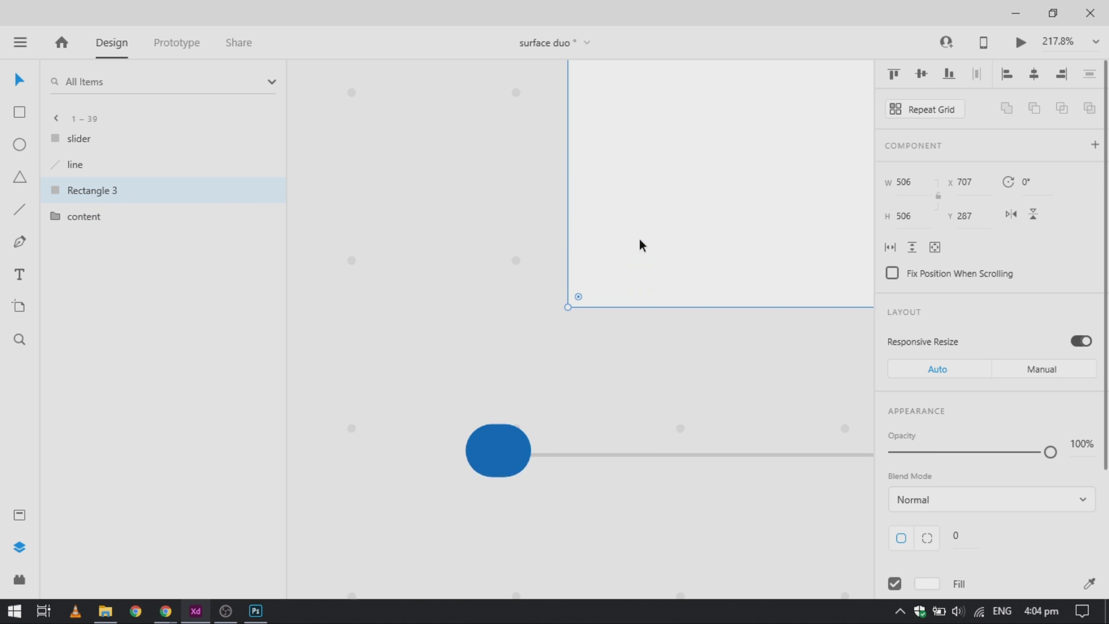
scroll(639, 241, "down", 5)
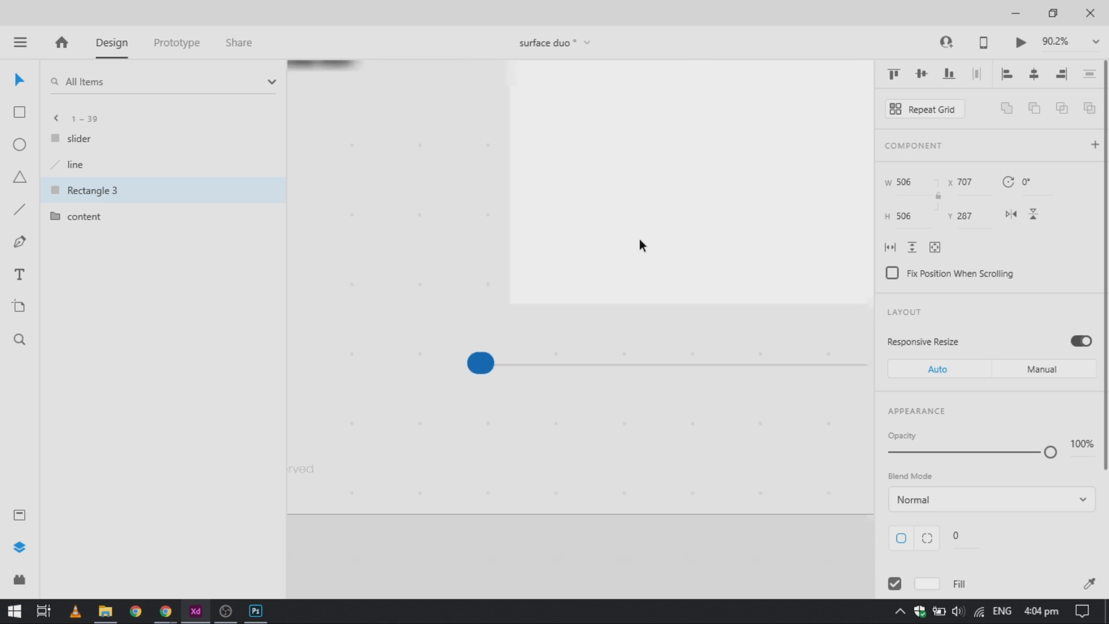
left_click(562, 299)
scroll(924, 179, "up", 2)
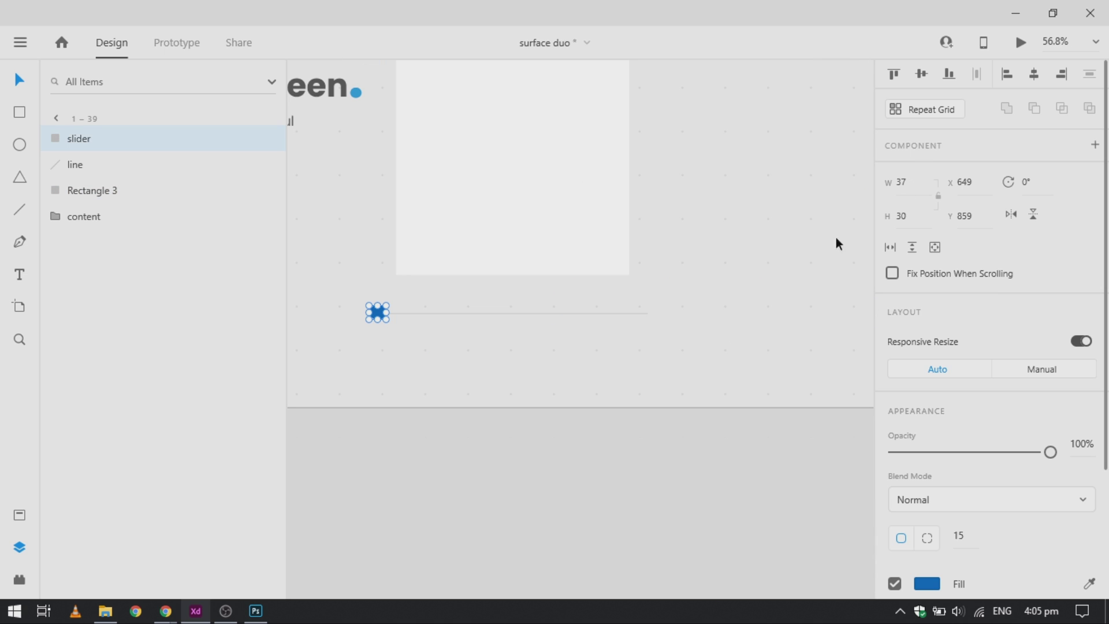
Select all 37 PNG images in File Explorer's images folder, then return to XD
left_click(547, 317)
key("alt+Tab")
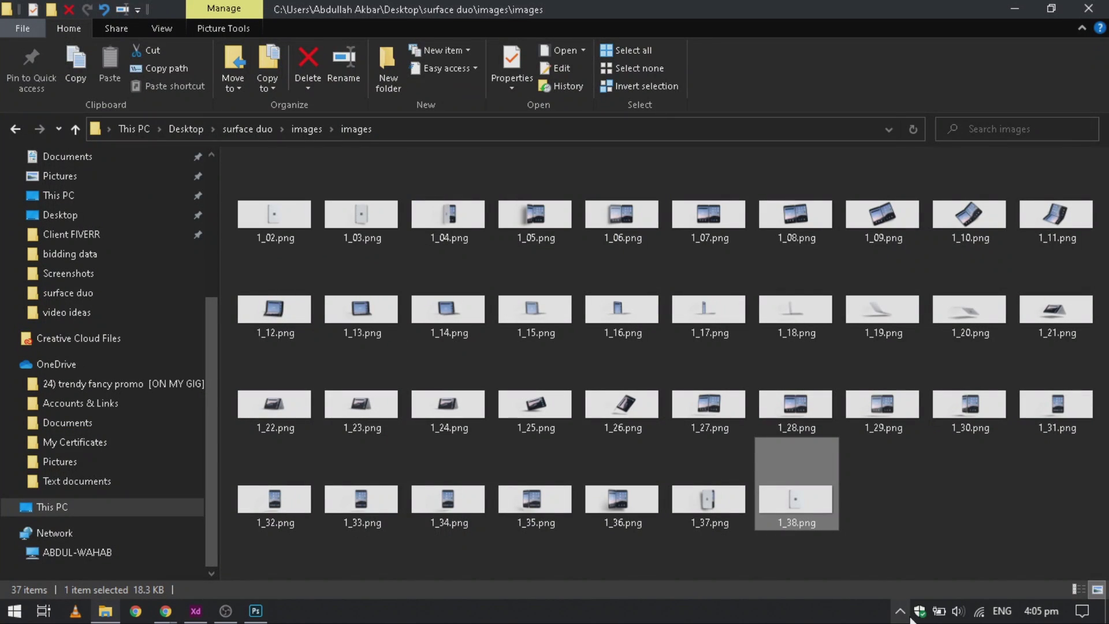
left_click_drag(895, 569, 757, 473)
key("ctrl+a")
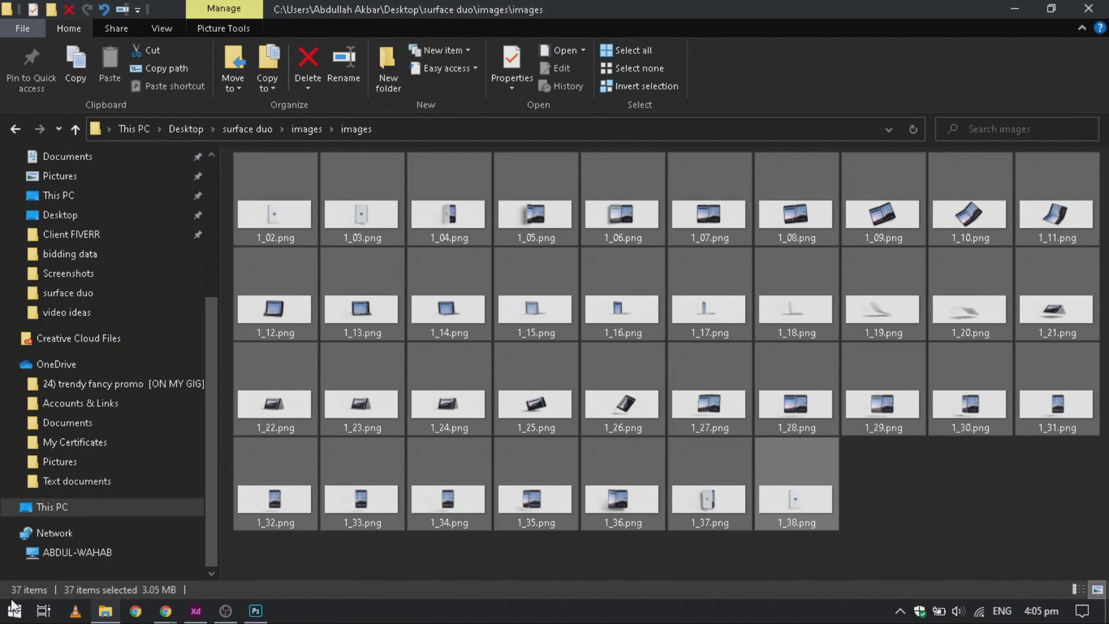
key("alt+Tab")
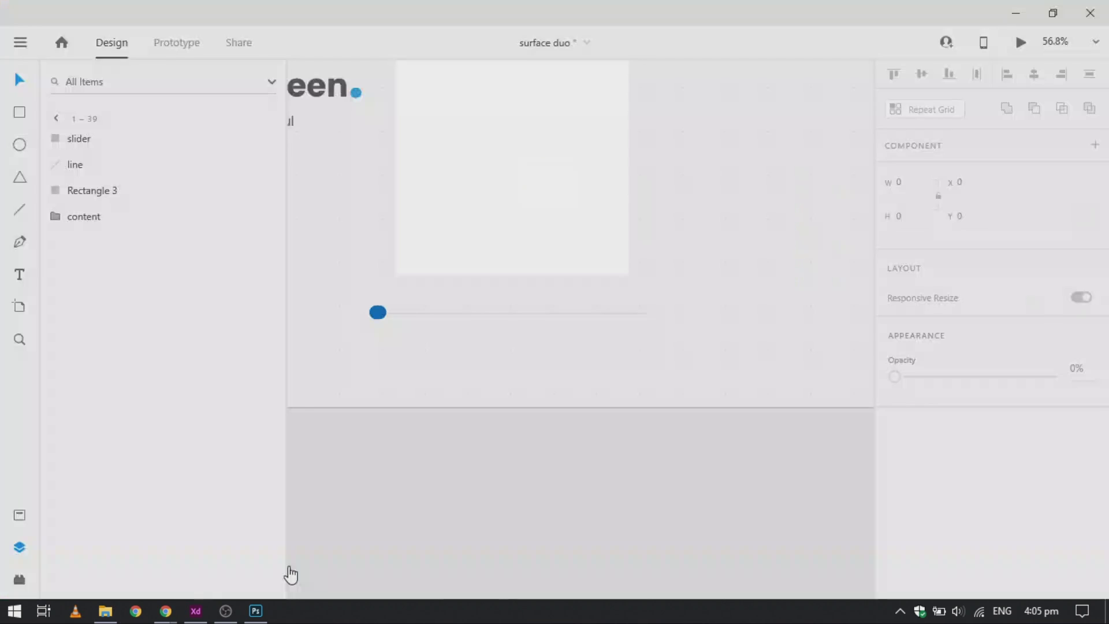
Work out 602 ÷ 37 and set the slider knob's width to 16.27
scroll(450, 266, "up", 3)
scroll(450, 266, "down", 6)
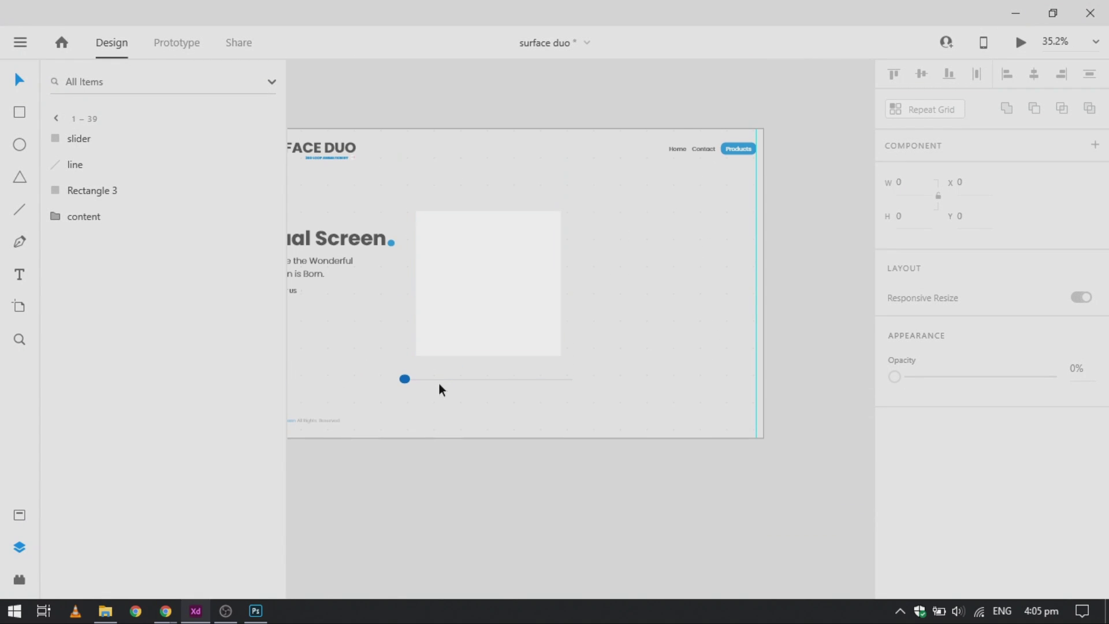
left_click(405, 379)
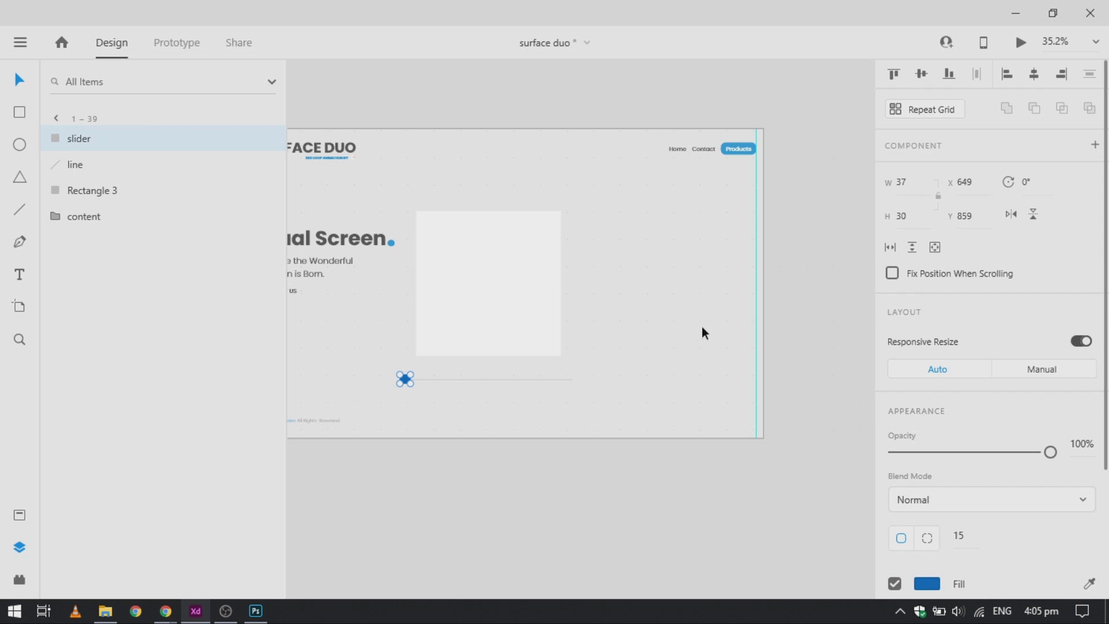
left_click(539, 382)
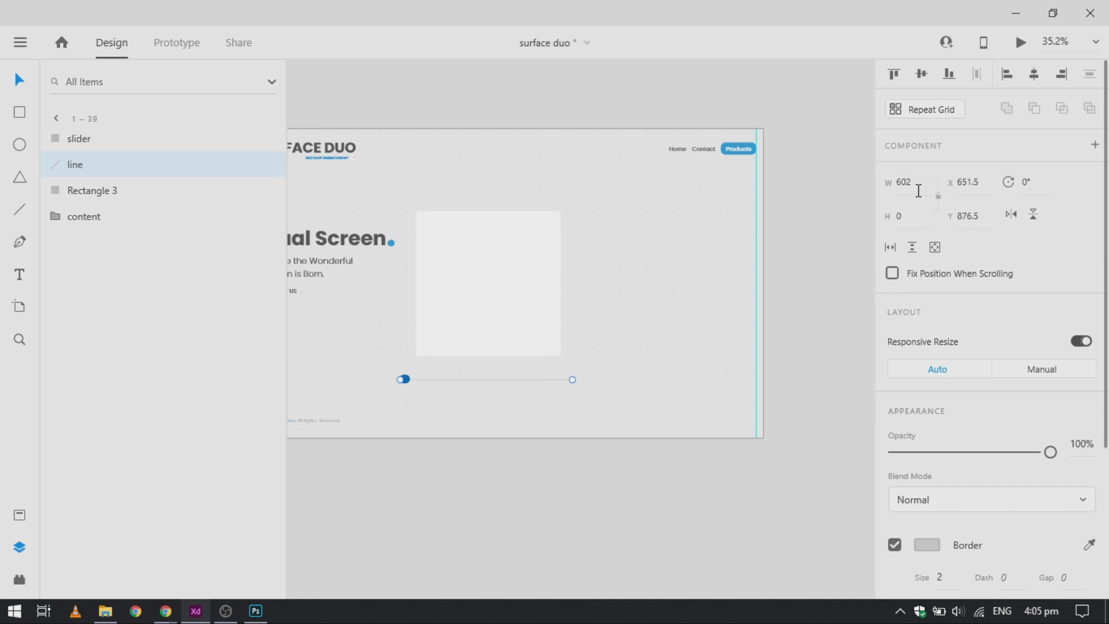
left_click(918, 191)
key("Return")
left_click_drag(922, 183, 899, 184)
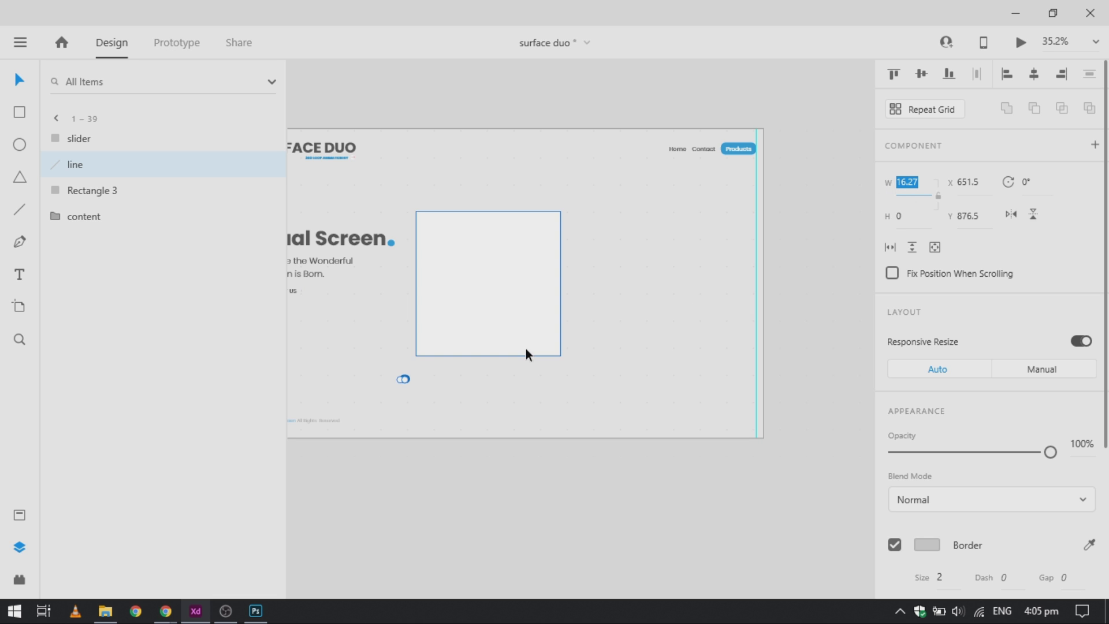
scroll(406, 387, "up", 5)
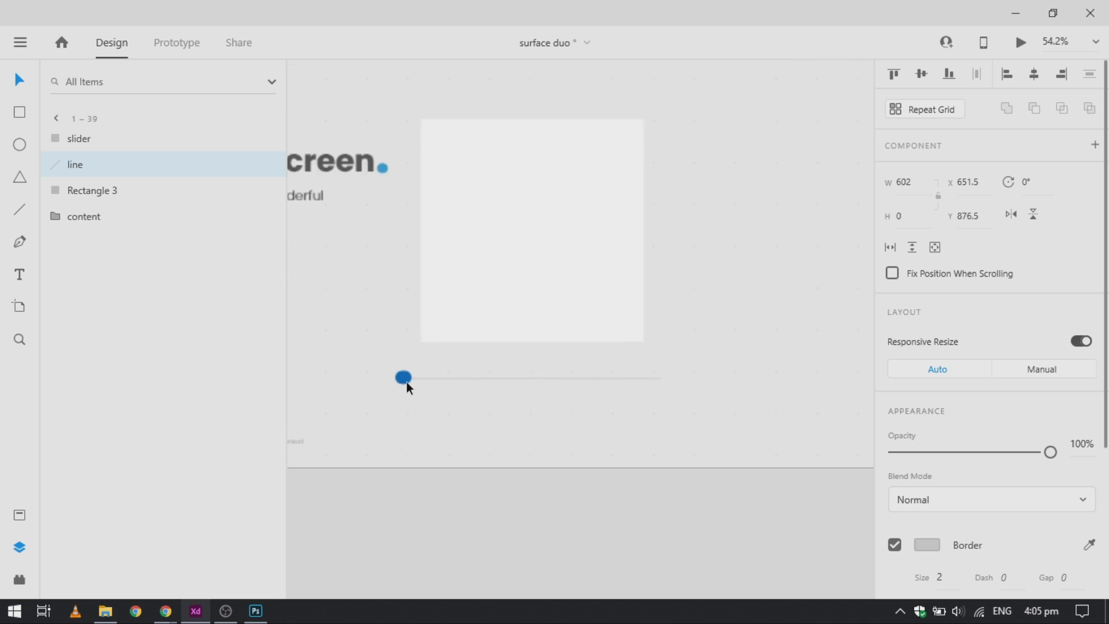
left_click(402, 375)
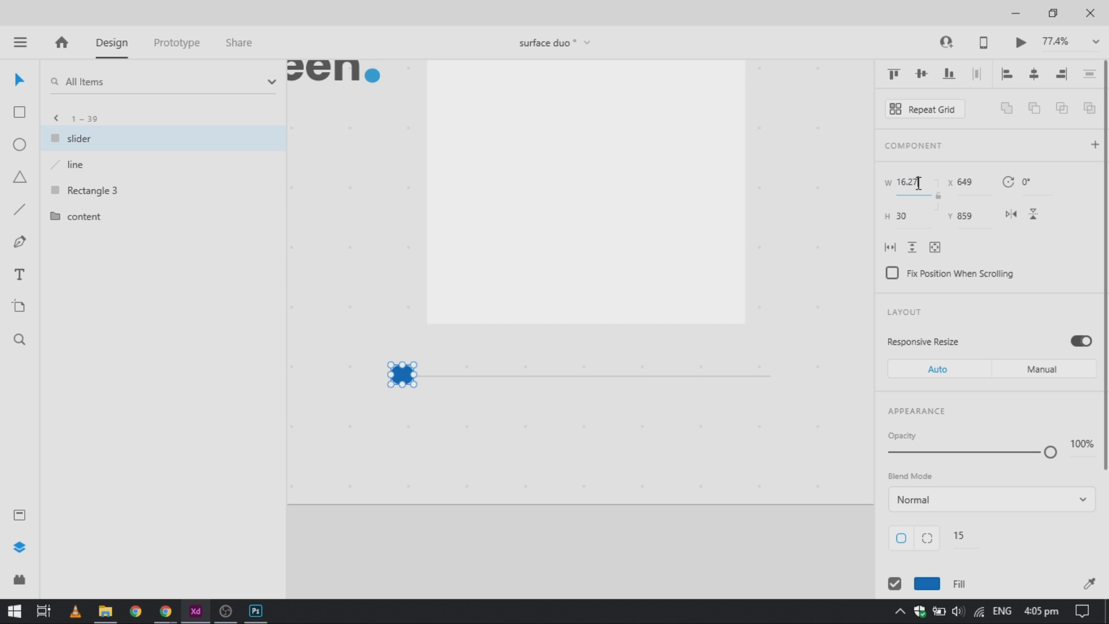
left_click(918, 183)
type("16.27")
key("Return")
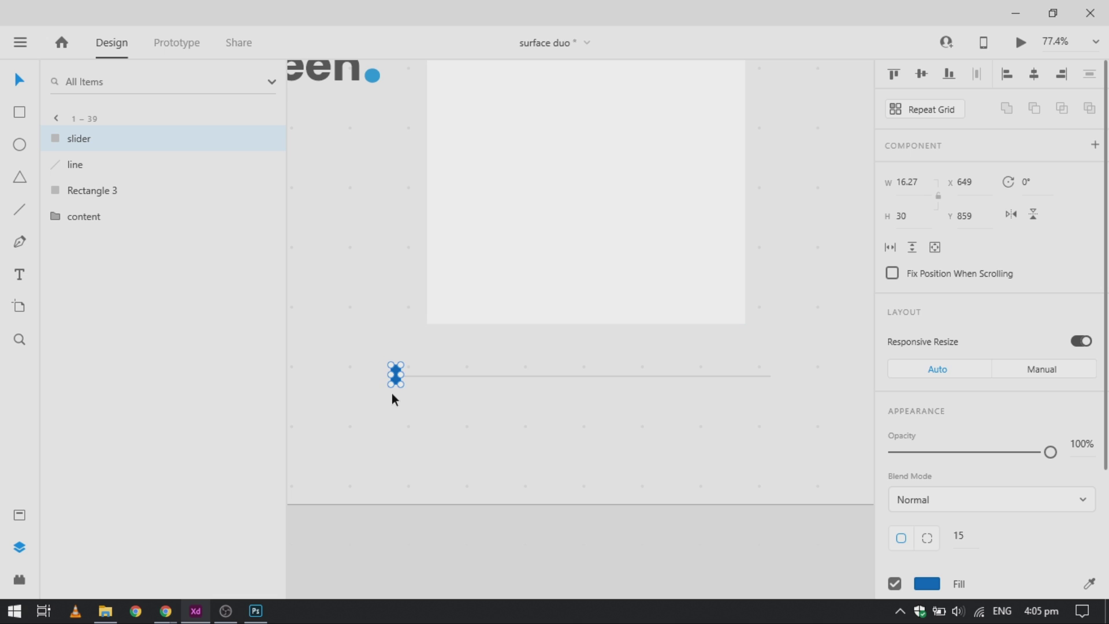
Make the slider, line and placeholder square into one component
scroll(403, 396, "down", 5)
left_click(110, 188)
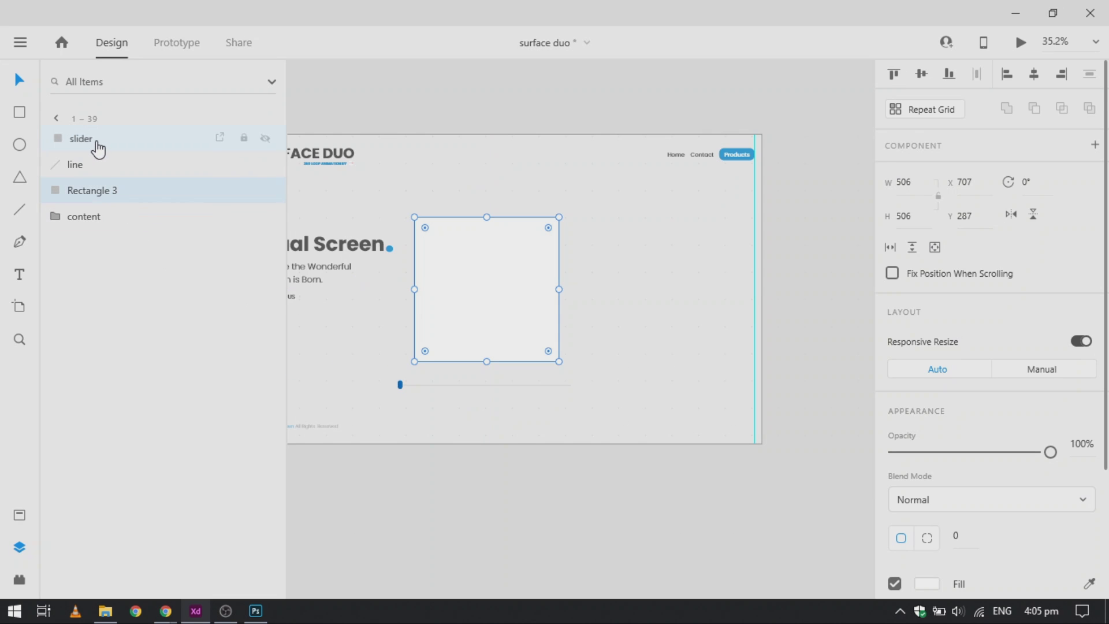
left_click(97, 144, "shift")
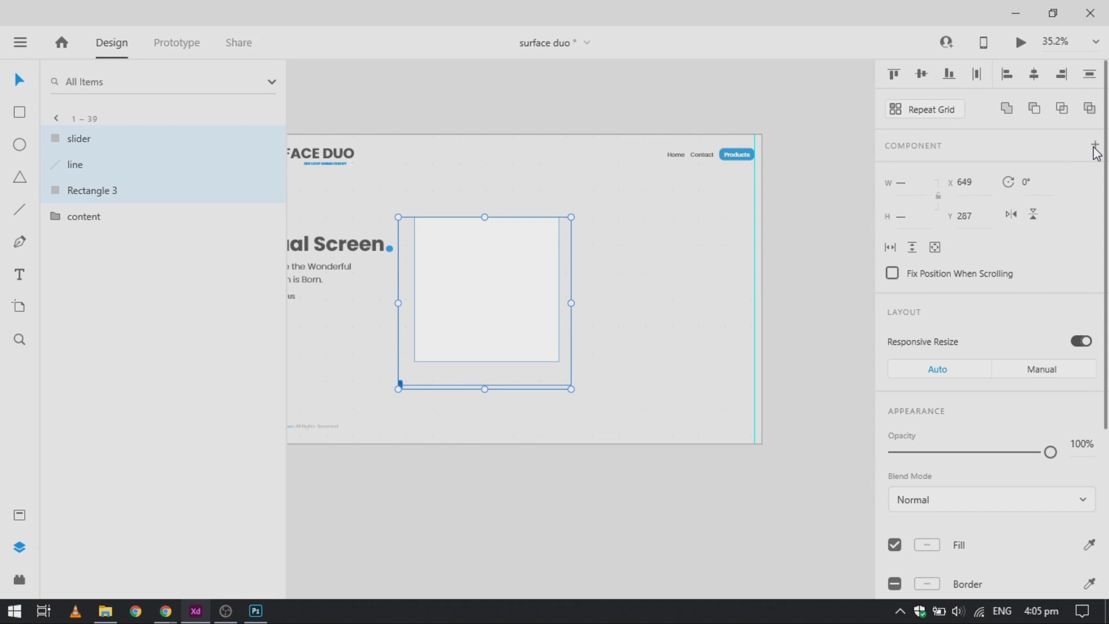
left_click(1094, 148)
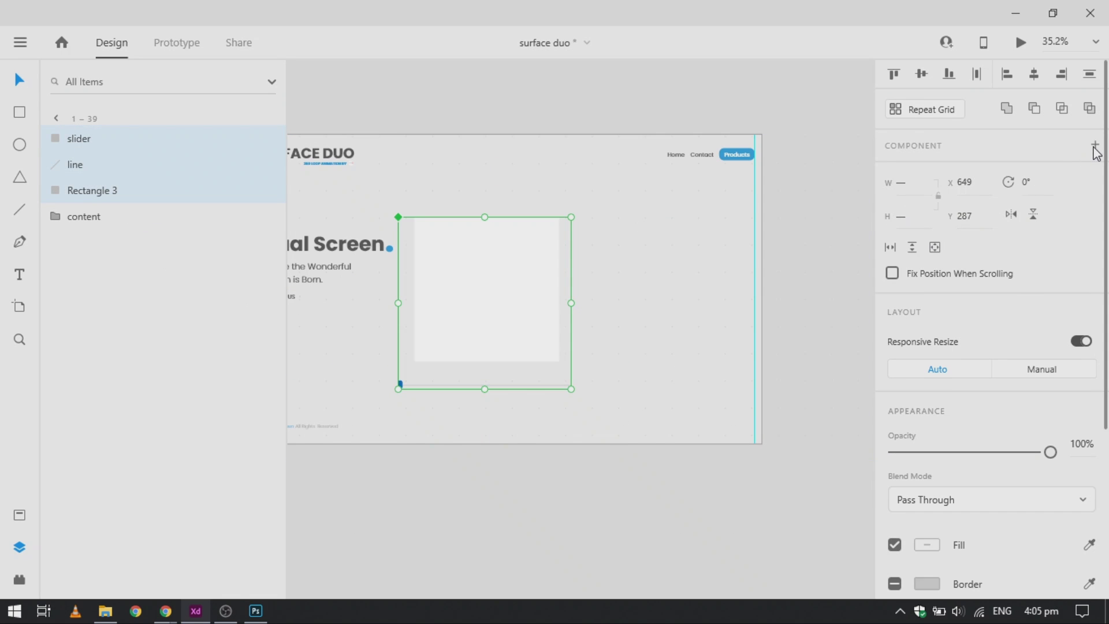
Drop 1_02.png from Explorer into the square and rename its layer 'image'
double_click(526, 342)
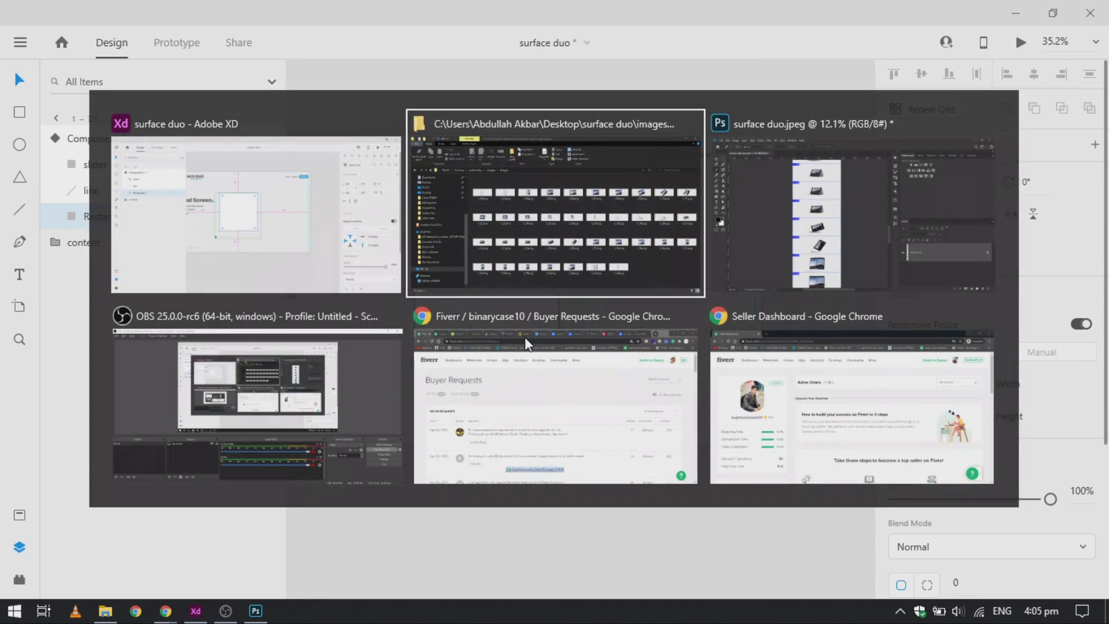
key("alt+Tab")
left_click_drag(265, 214, 509, 285)
key("alt+Tab")
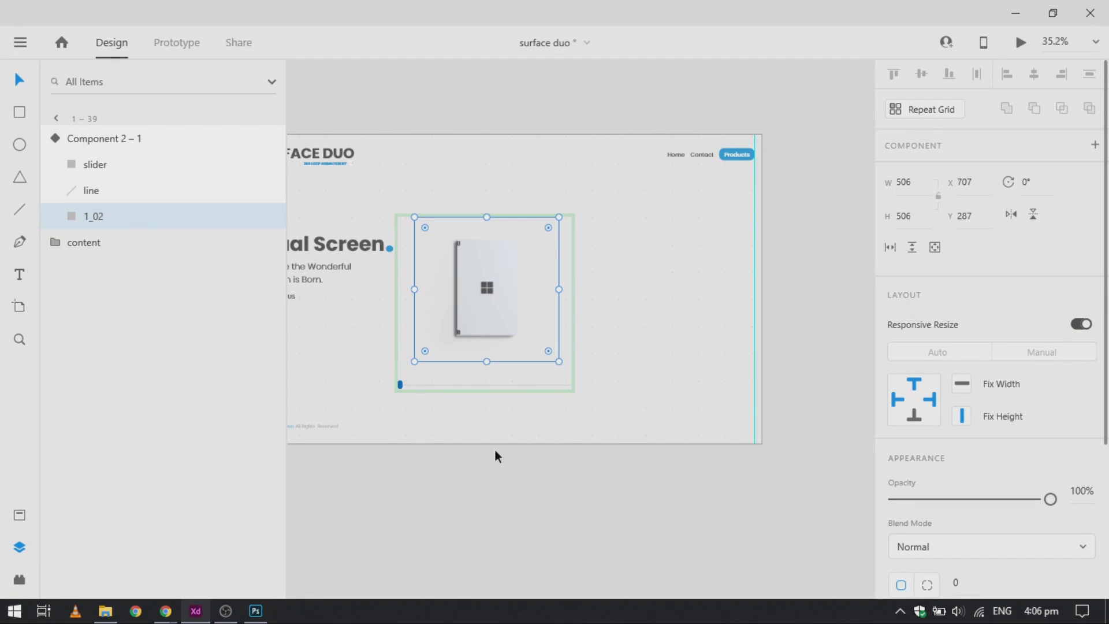
double_click(102, 217)
type("lmage")
key("Return")
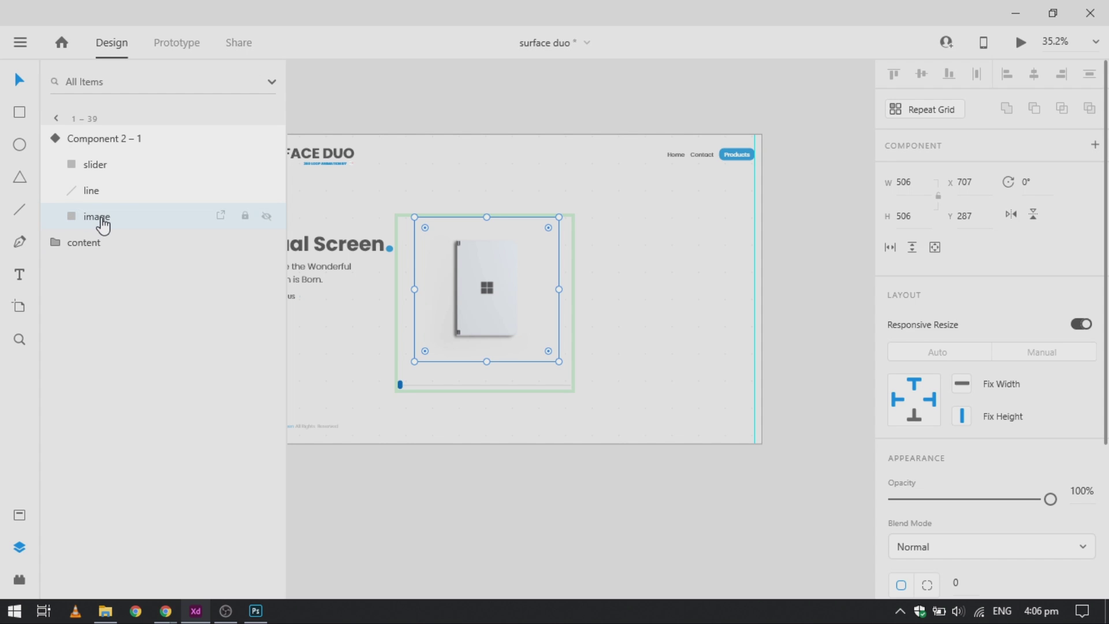
key("Escape")
scroll(845, 306, "left", 3)
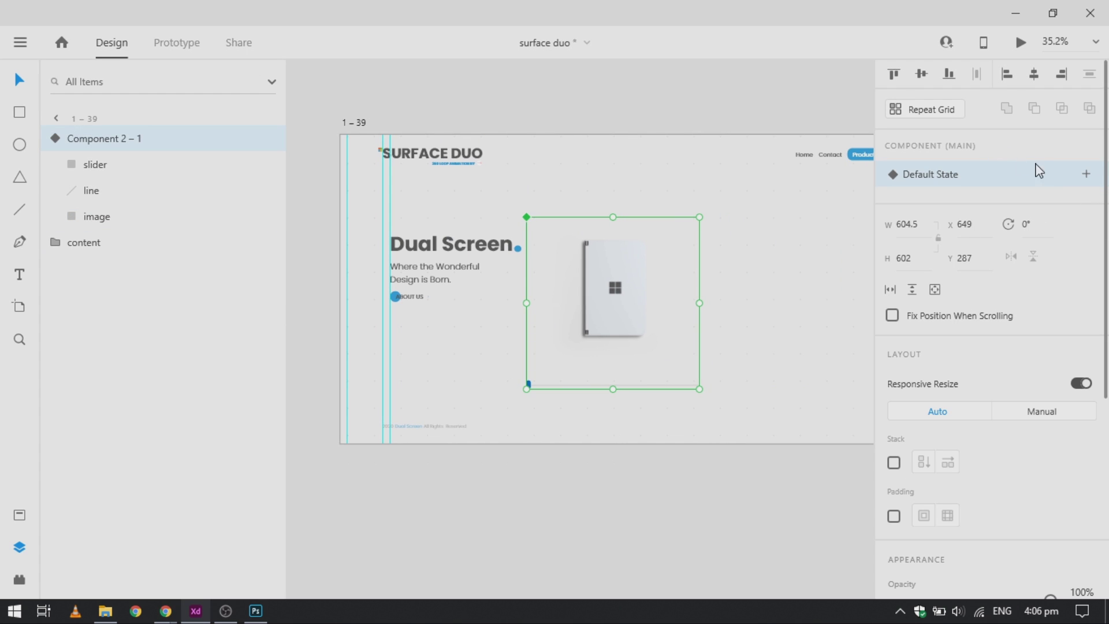
Add a new component state named slide 2
left_click(1085, 175)
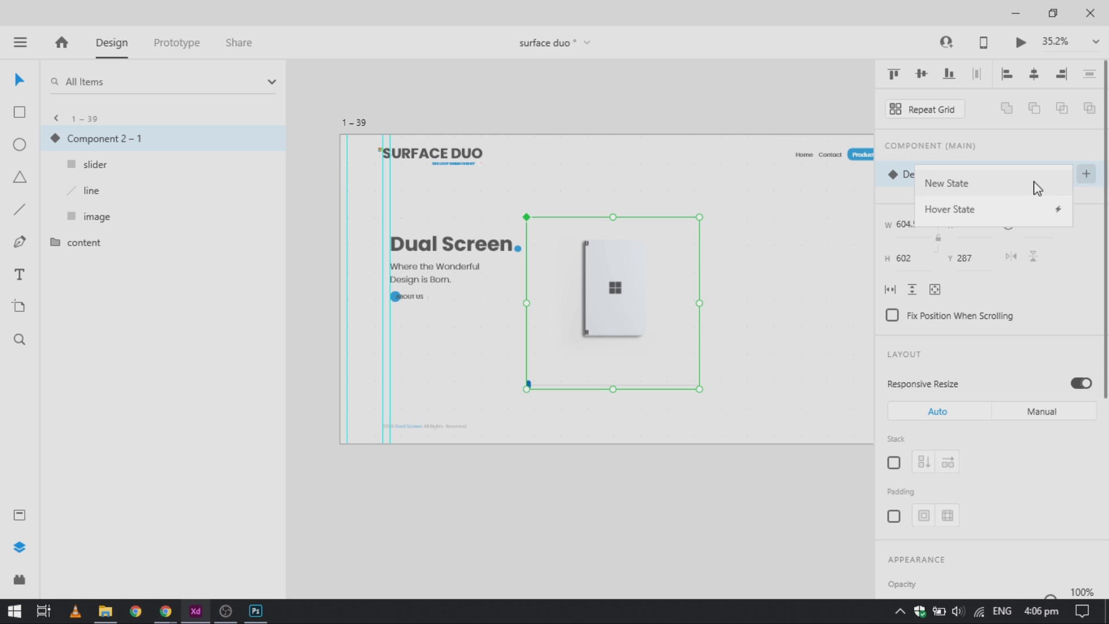
left_click(990, 195)
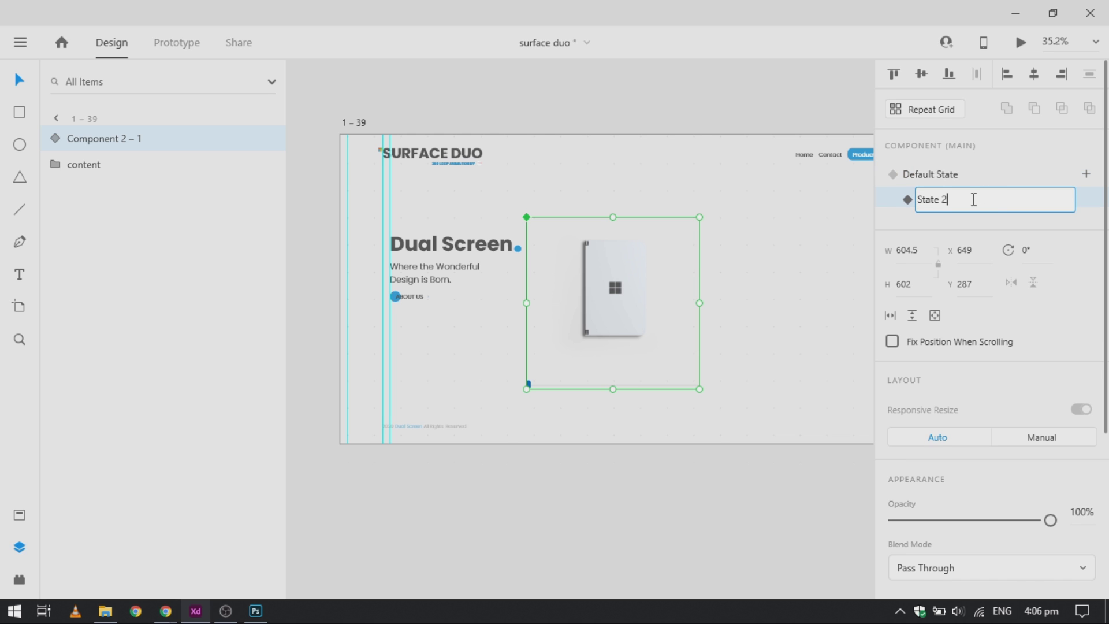
key("ctrl+a")
type("s")
key("Return")
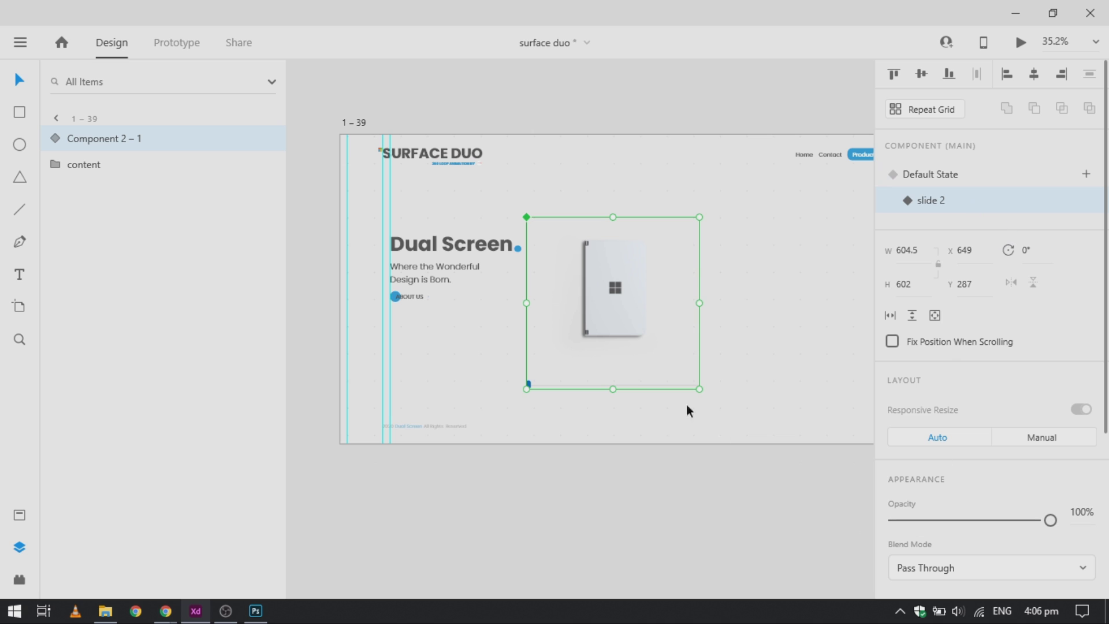
Replace the component's device image with 1_03.png
double_click(627, 327)
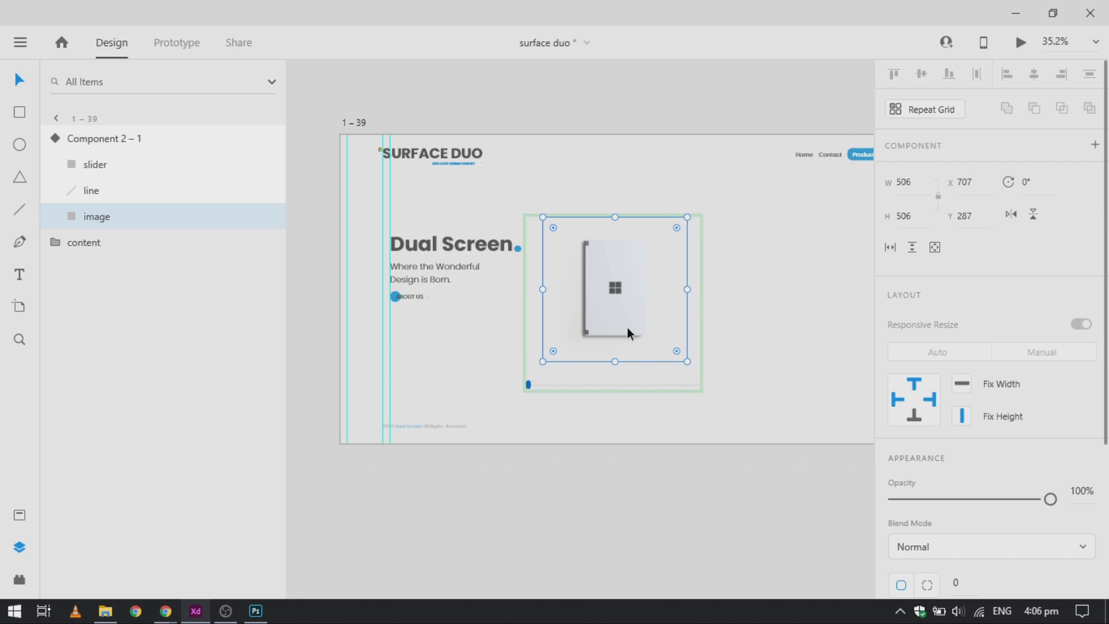
key("alt+Tab")
left_click_drag(373, 230, 609, 318)
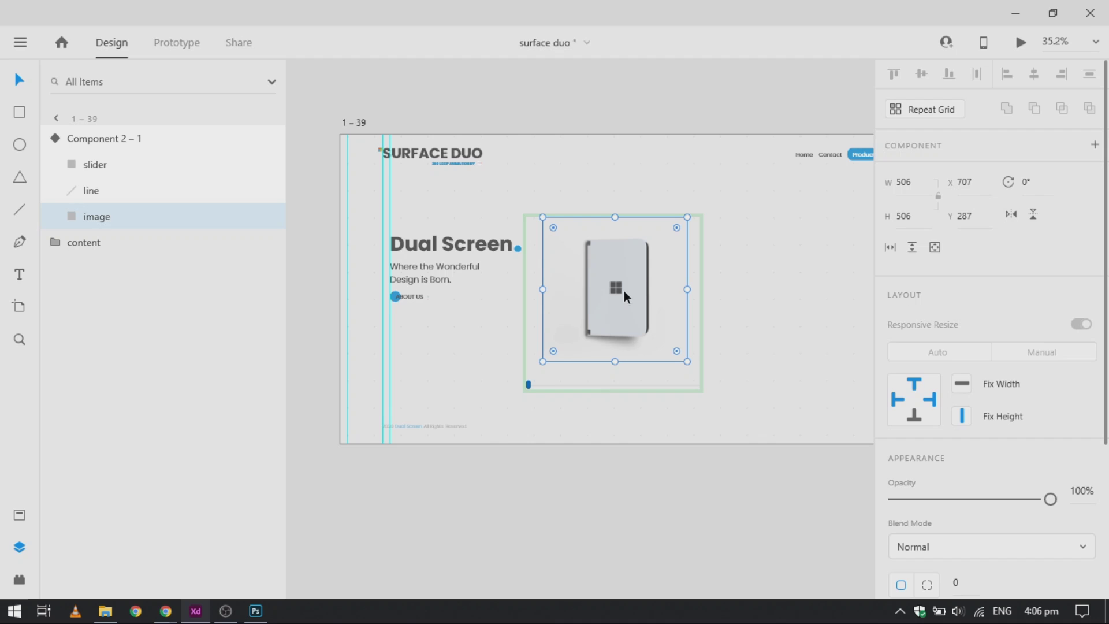
Widen the slider knob to 32.54 (16.27 × 2)
left_click(528, 384)
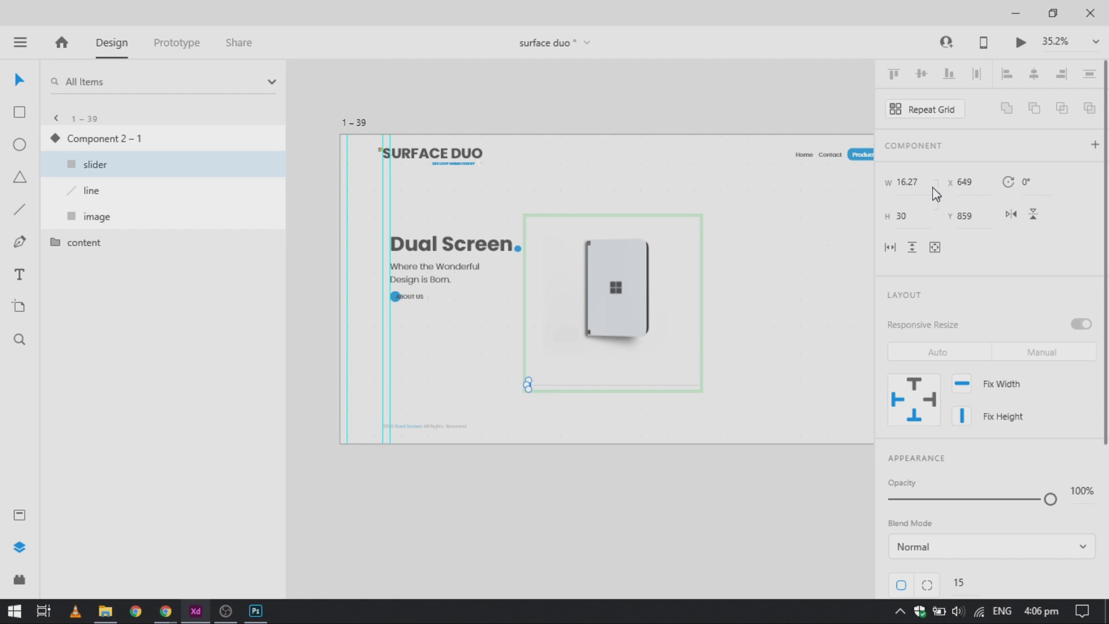
left_click(916, 184)
key("Right")
key("Return")
Add a third component state named slide 3
left_click(648, 462)
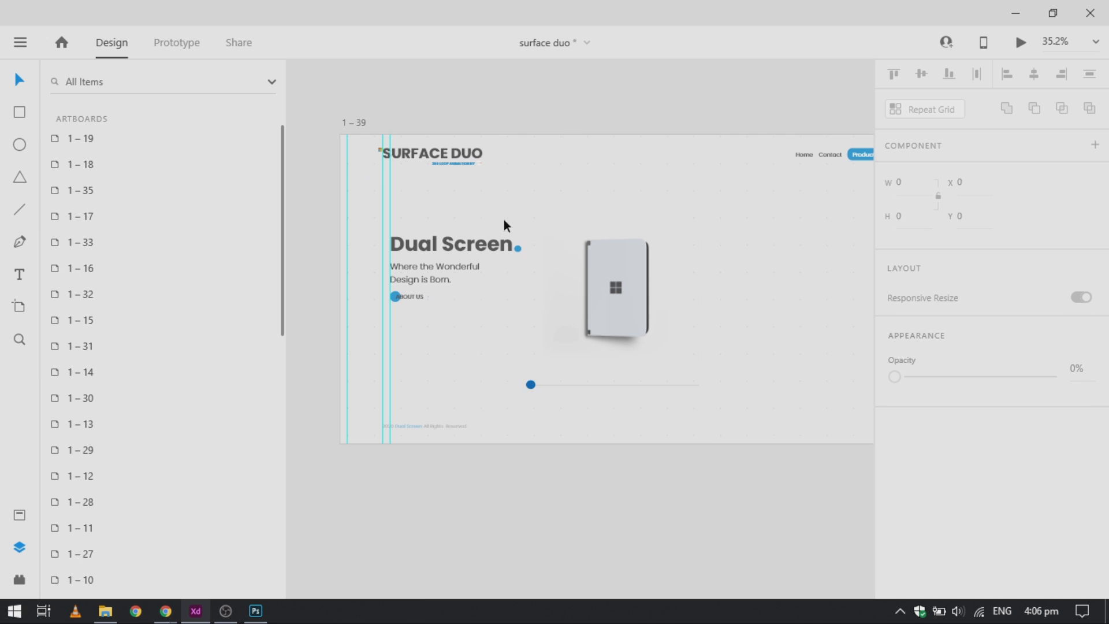
left_click(639, 311)
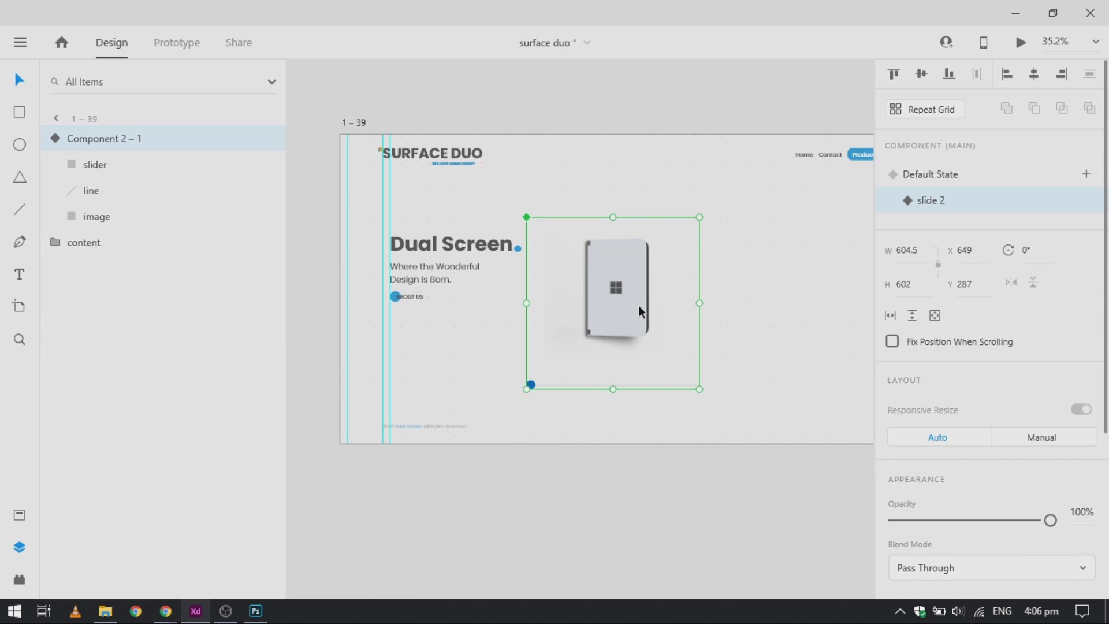
left_click(1089, 174)
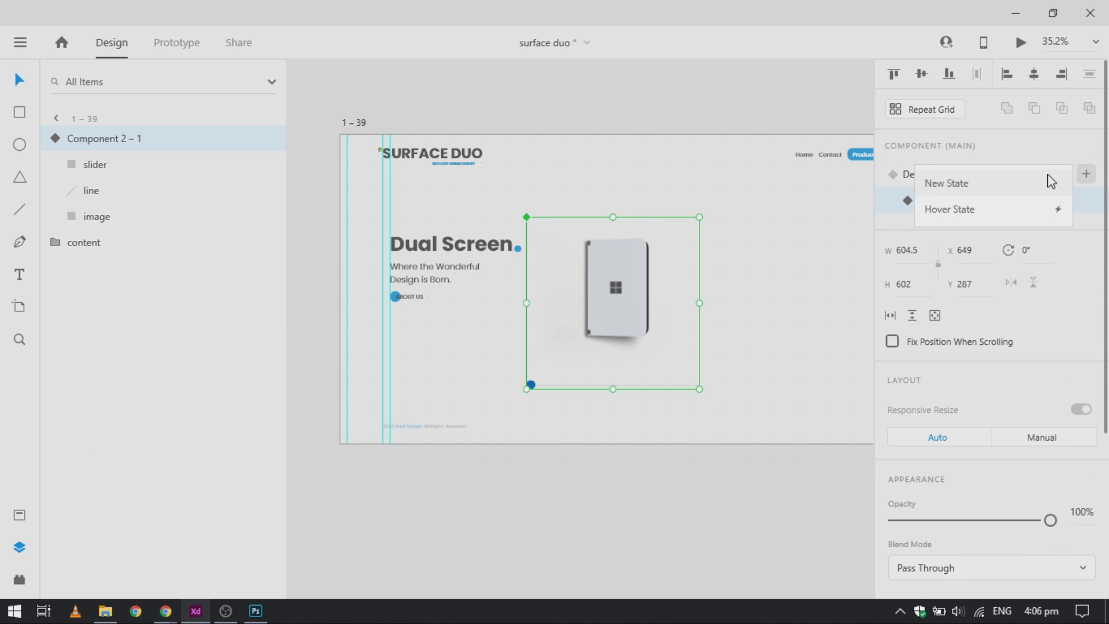
left_click(1049, 182)
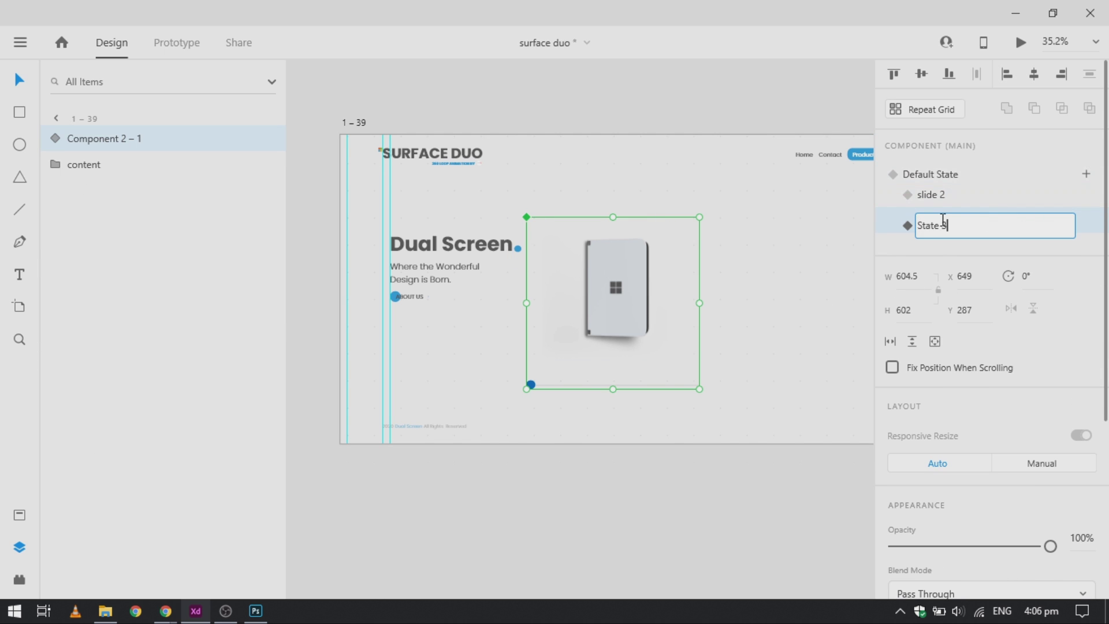
key("ctrl+a")
type("sl")
key("Return")
Replace the component's device image with 1_04.png
double_click(642, 303)
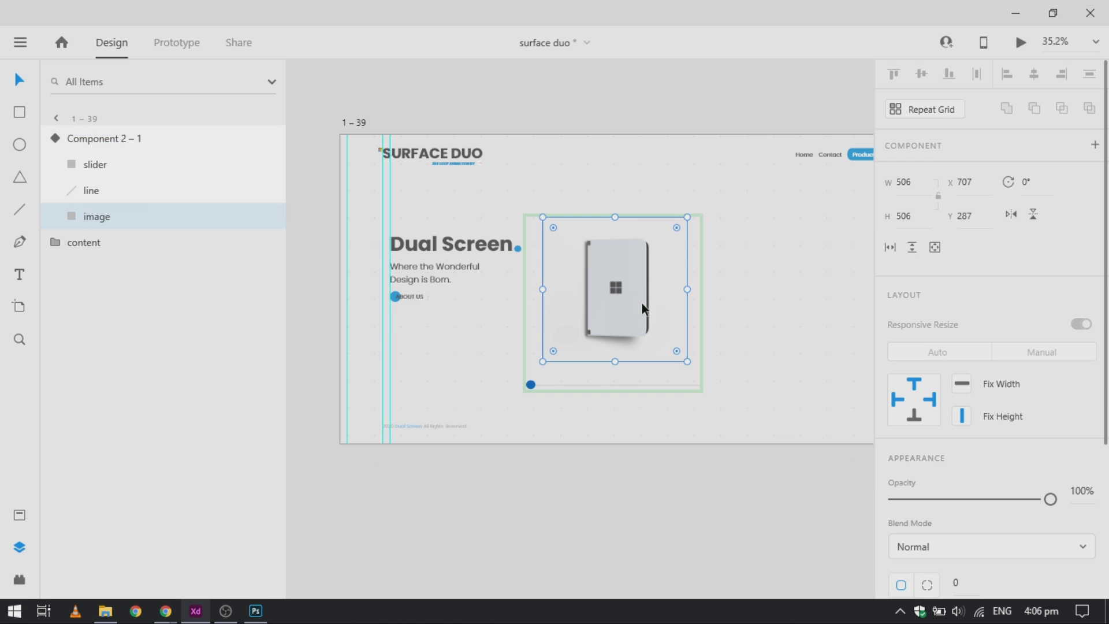
key("alt+Tab")
left_click_drag(470, 222, 625, 302)
key("alt+Tab")
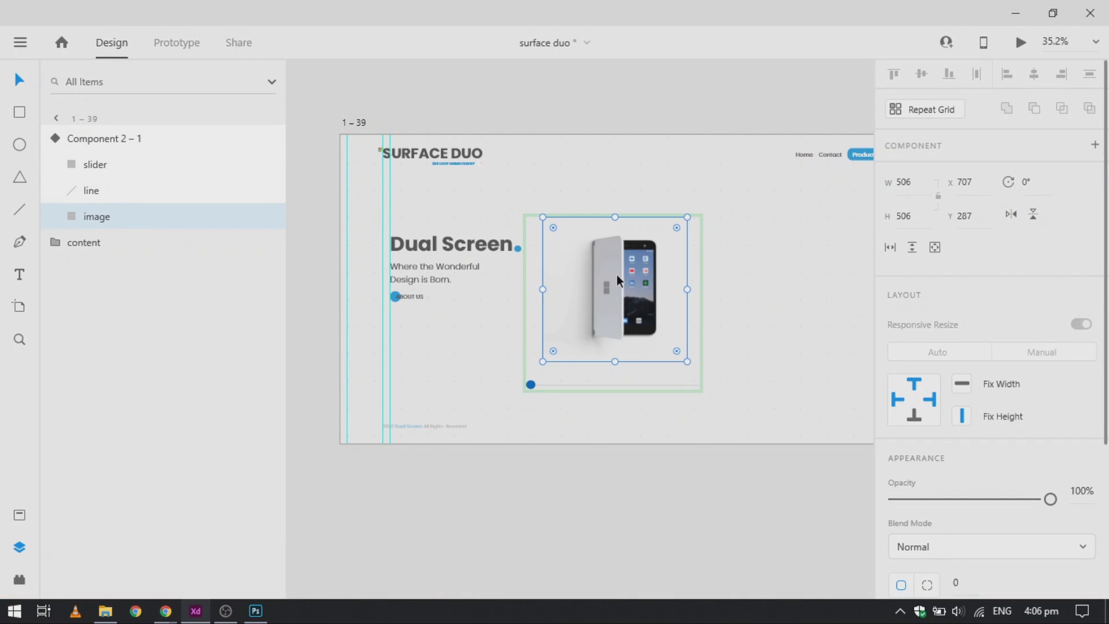
Set the slider width to 16.27*3, giving 48.81
left_click(529, 385)
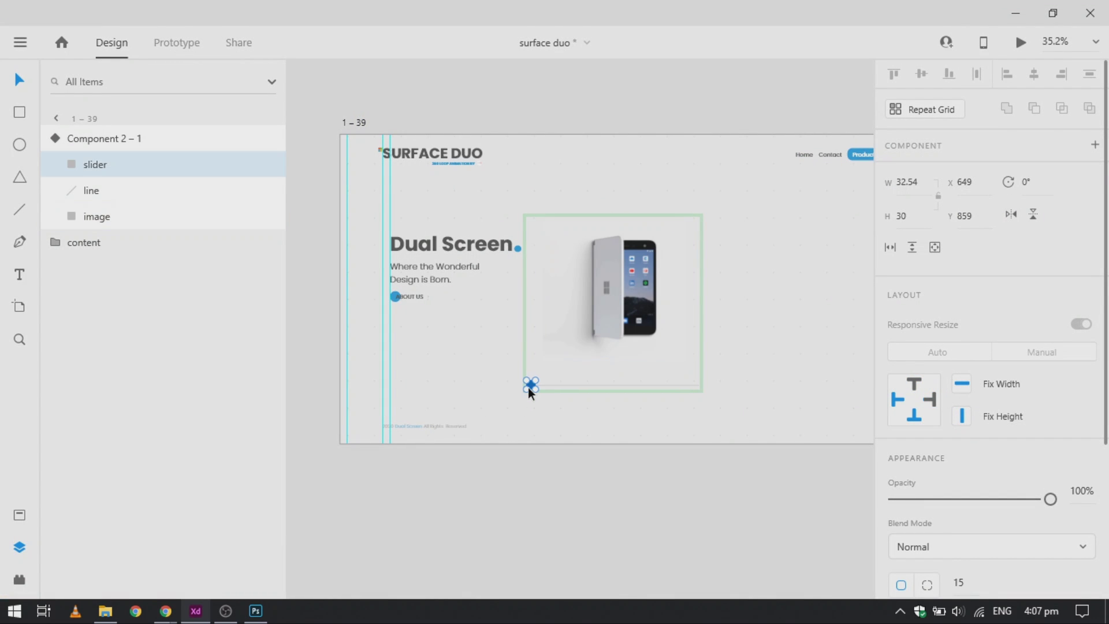
left_click(905, 185)
double_click(904, 185)
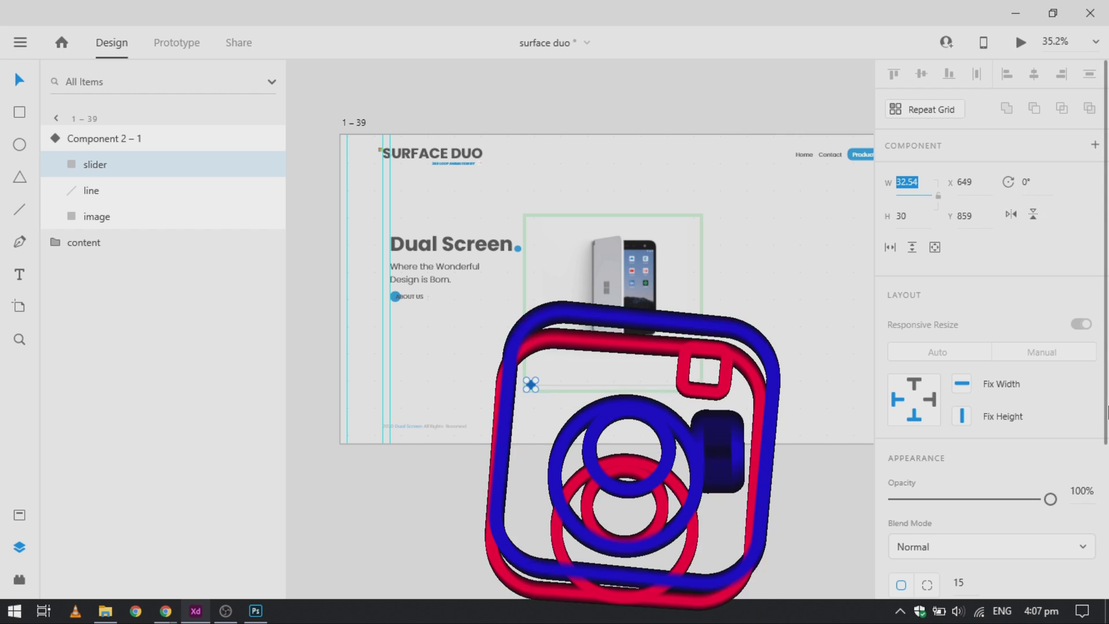
type("16.27*")
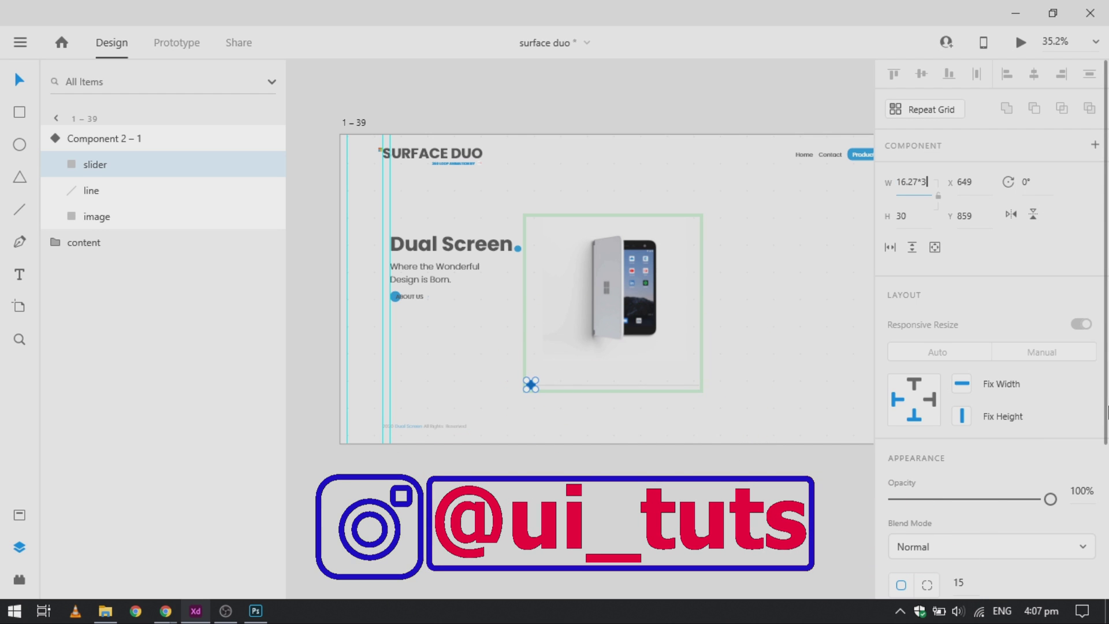
type("3")
key("Return")
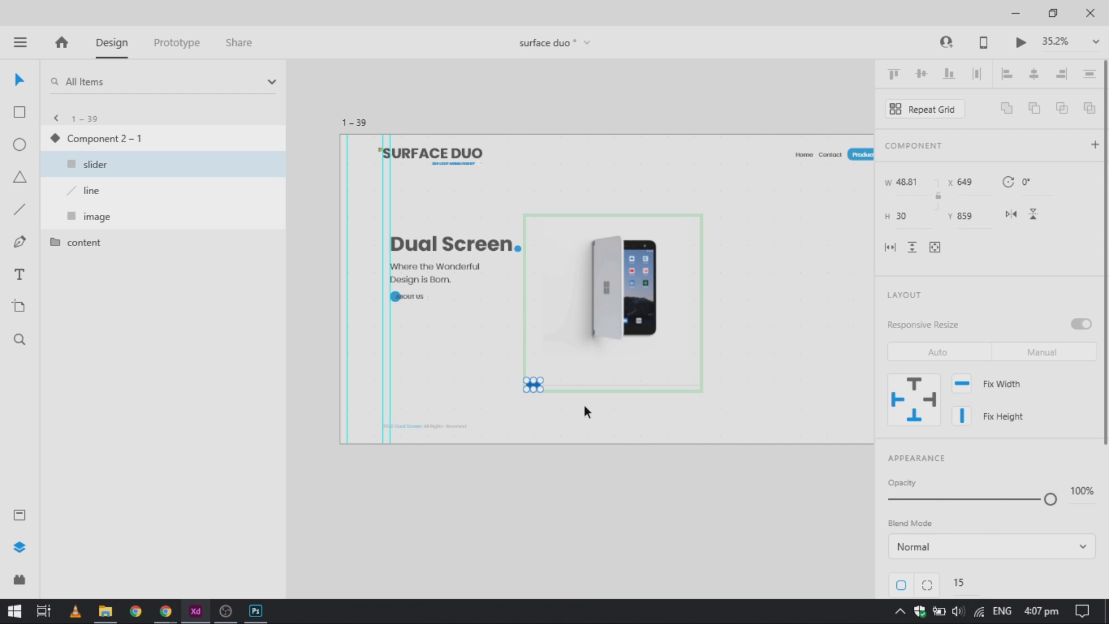
Duplicate artboards 1-39 and 1-40, each below itself
left_click(581, 470)
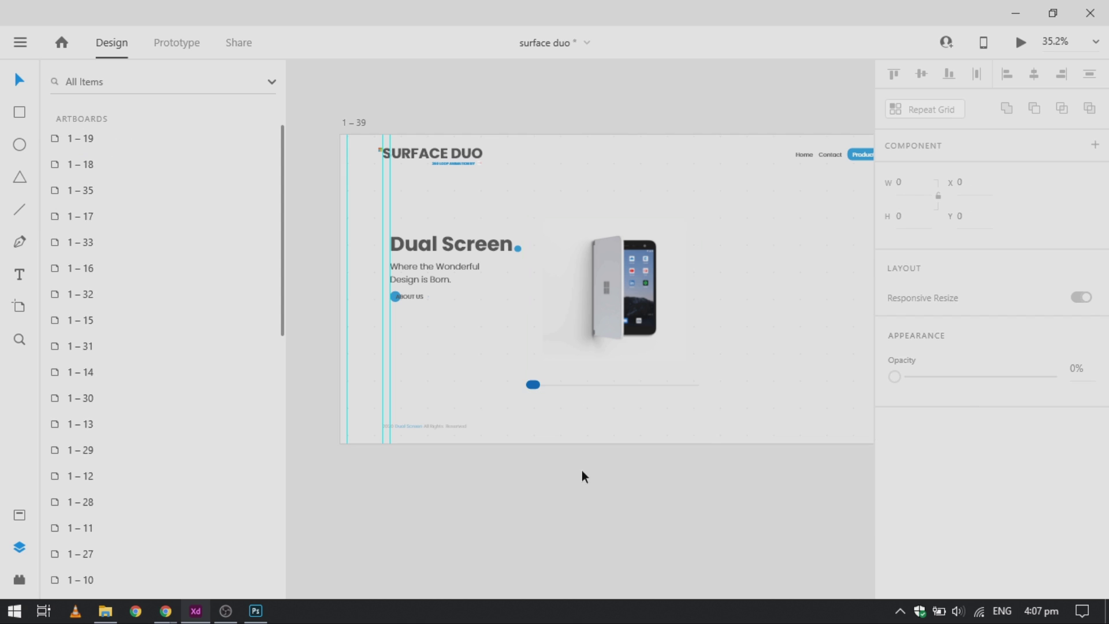
scroll(581, 470, "down", 2)
left_click_drag(412, 203, 421, 469)
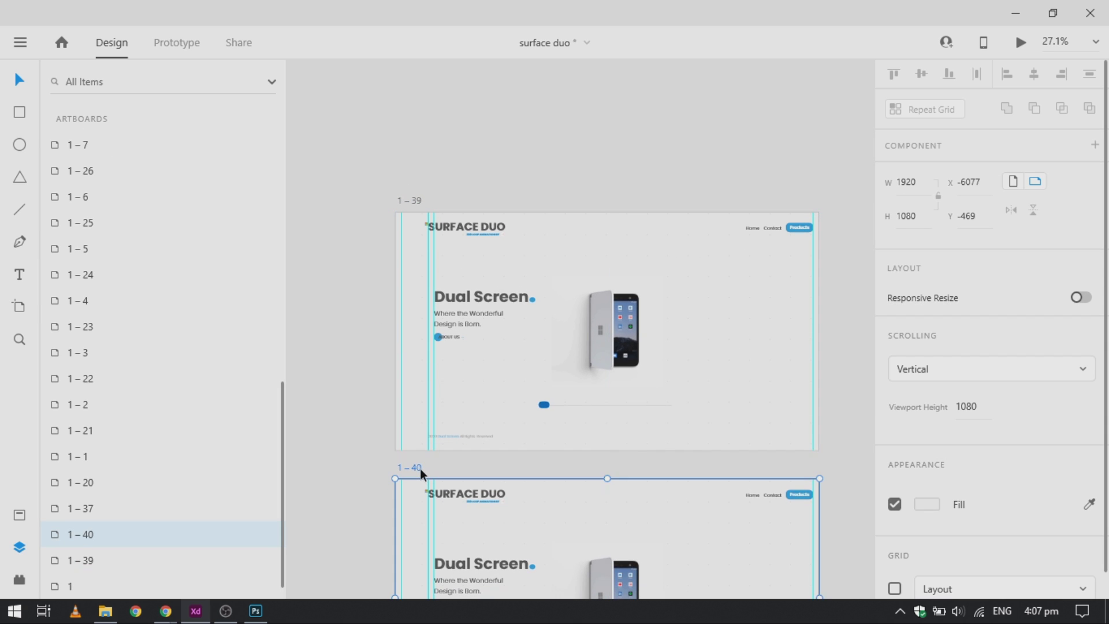
scroll(420, 469, "down", 3)
scroll(421, 469, "down", 3)
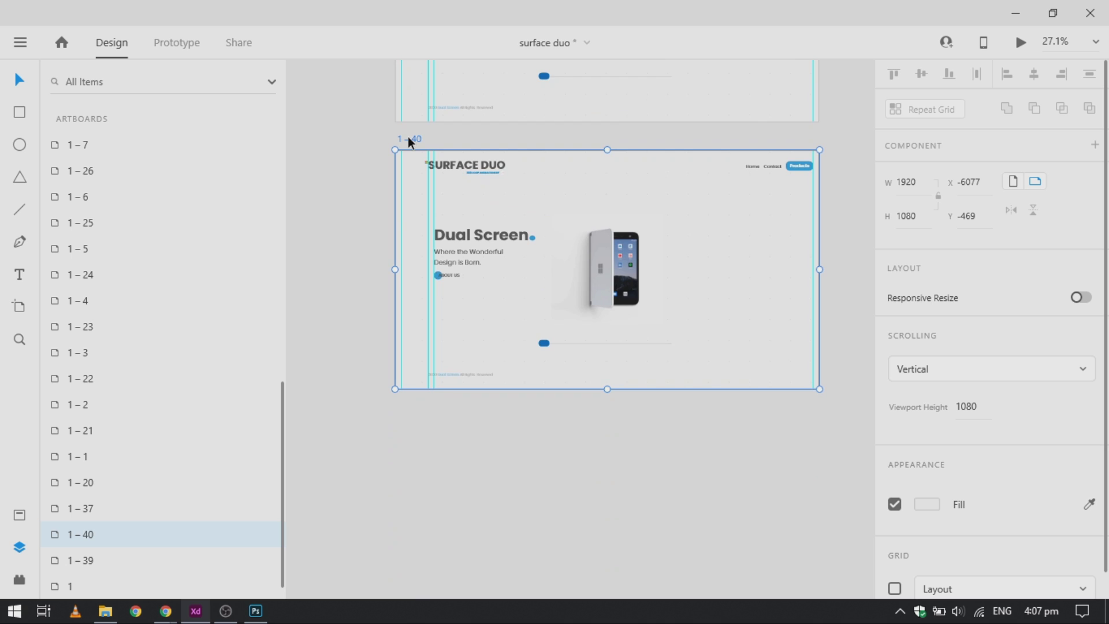
left_click_drag(407, 137, 190, 29)
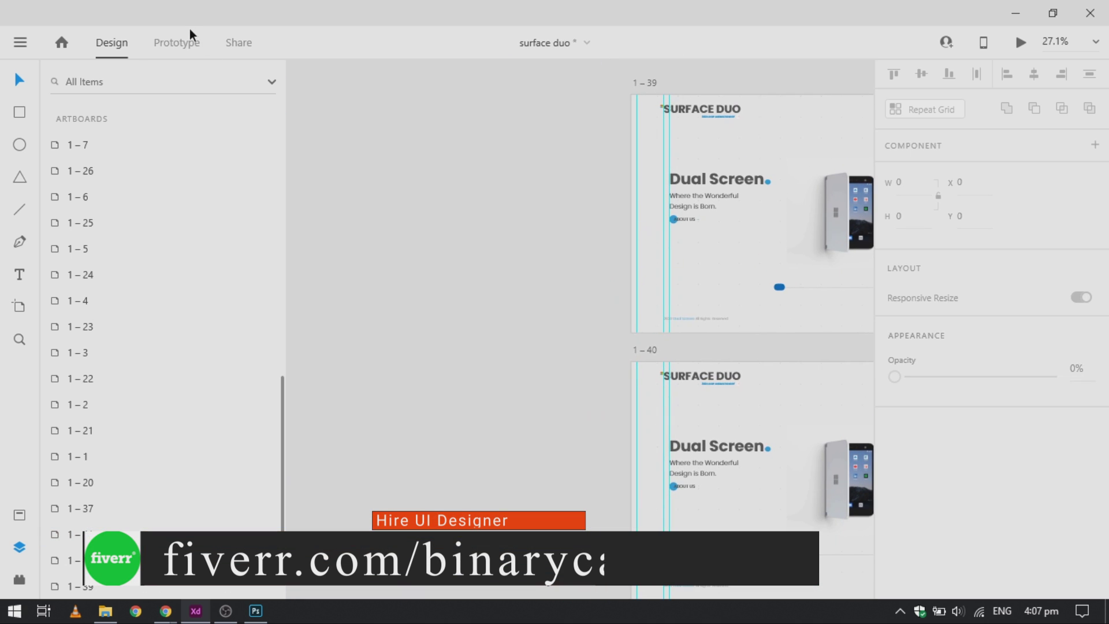
In Prototype mode, set 1-39's component to Default State and 1-40's to slide 2
left_click(188, 42)
left_click(629, 277)
scroll(675, 270, "right", 3)
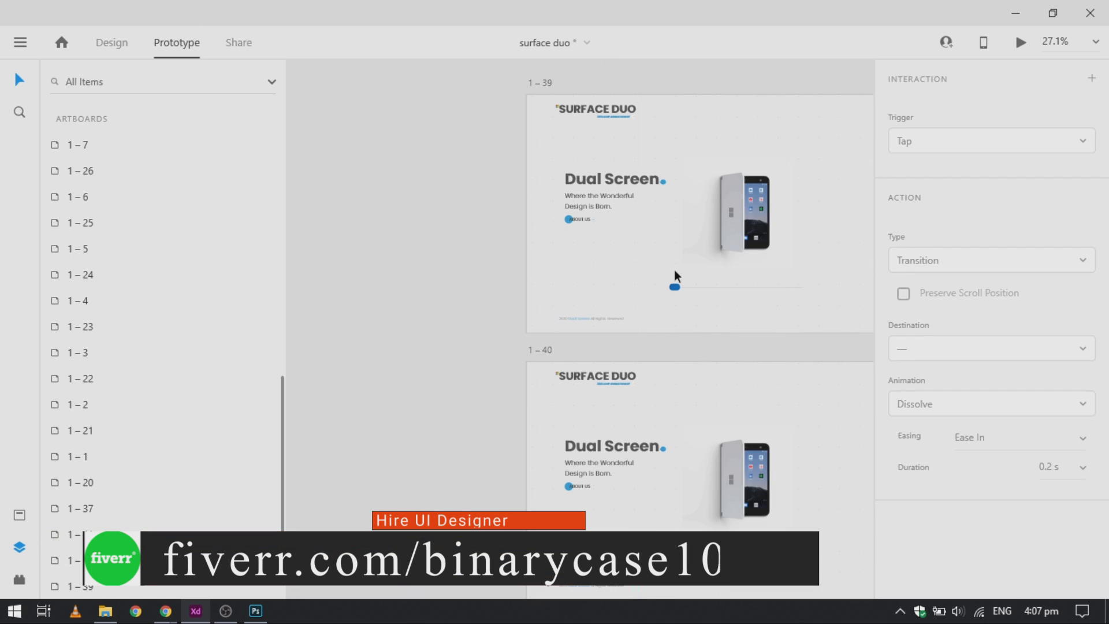
left_click(724, 226)
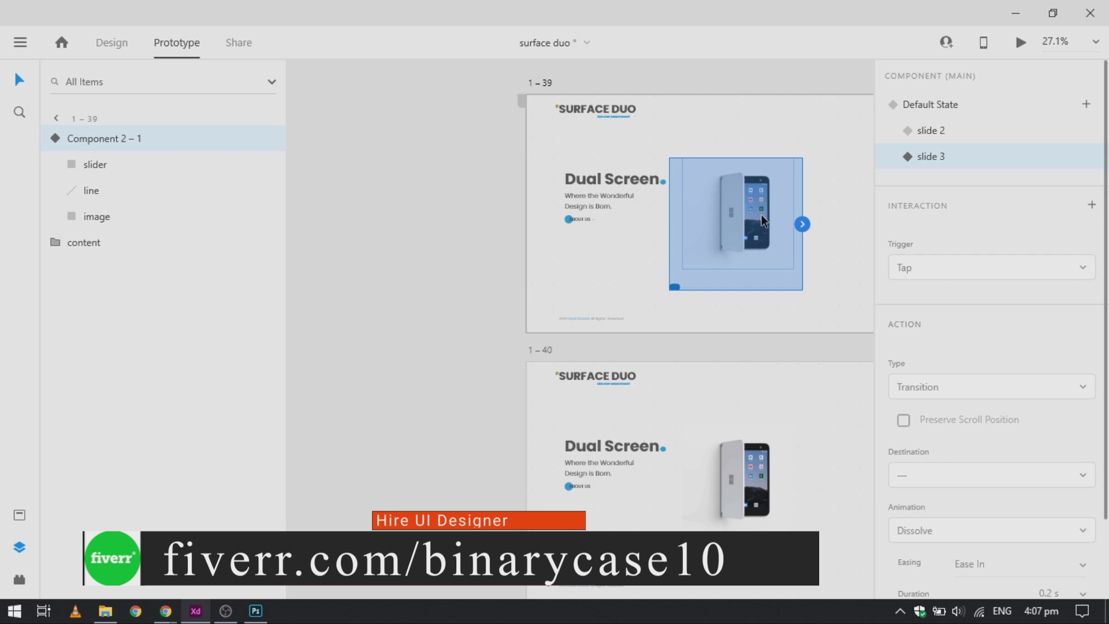
left_click(972, 104)
left_click(754, 480)
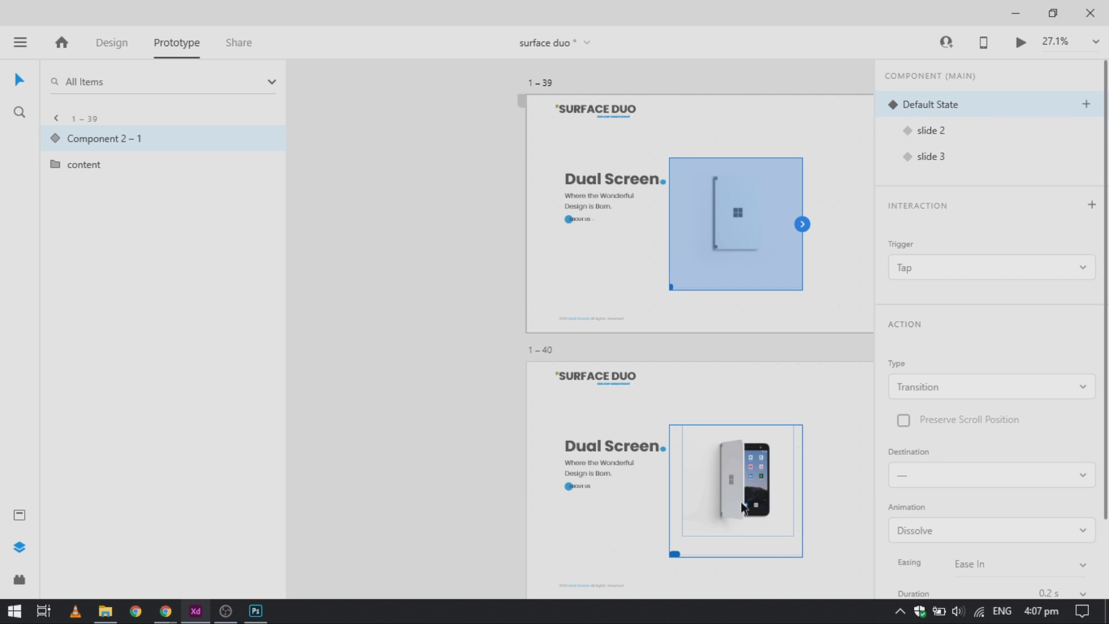
left_click(980, 133)
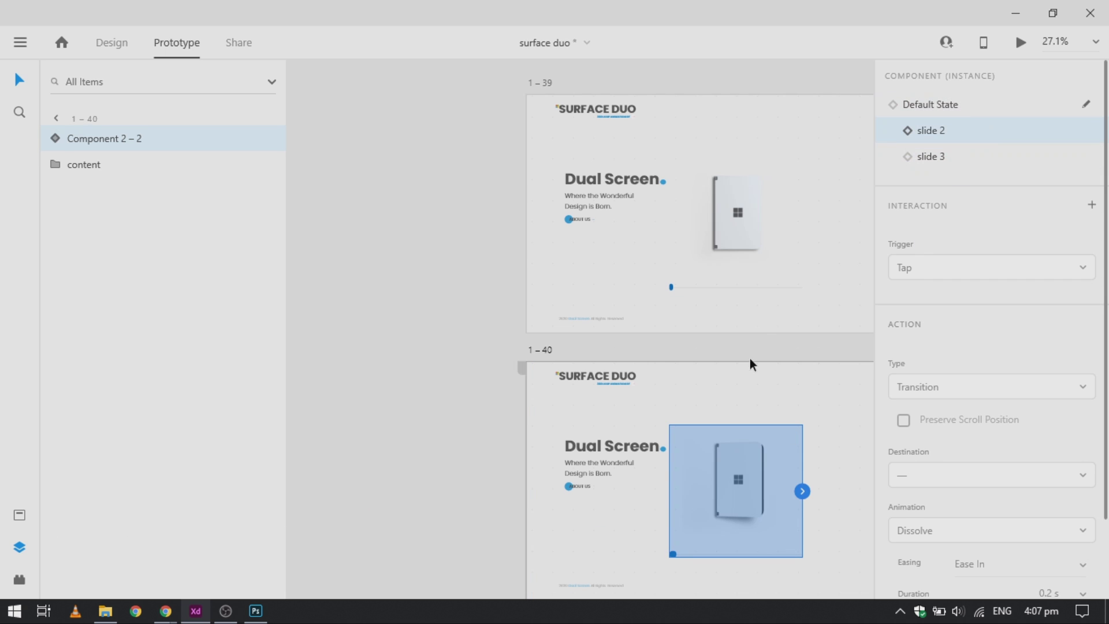
Link artboard 1-39 to artboard 1-40 with a tap interaction
scroll(745, 361, "down", 2)
scroll(743, 363, "down", 5)
scroll(743, 363, "up", 4)
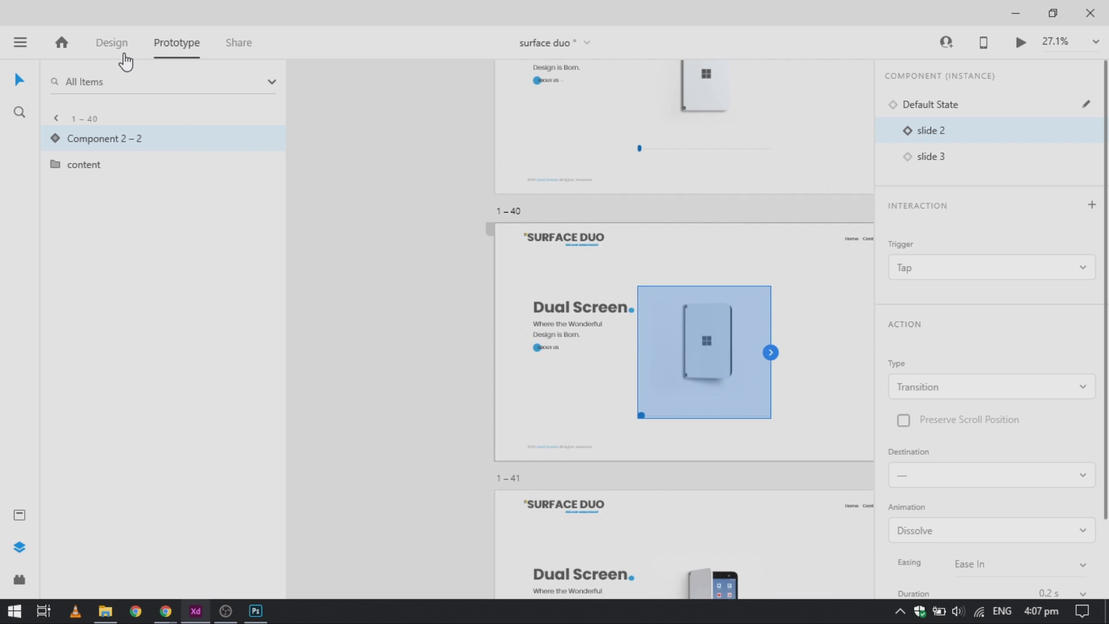
scroll(580, 124, "up", 4)
scroll(698, 254, "right", 1)
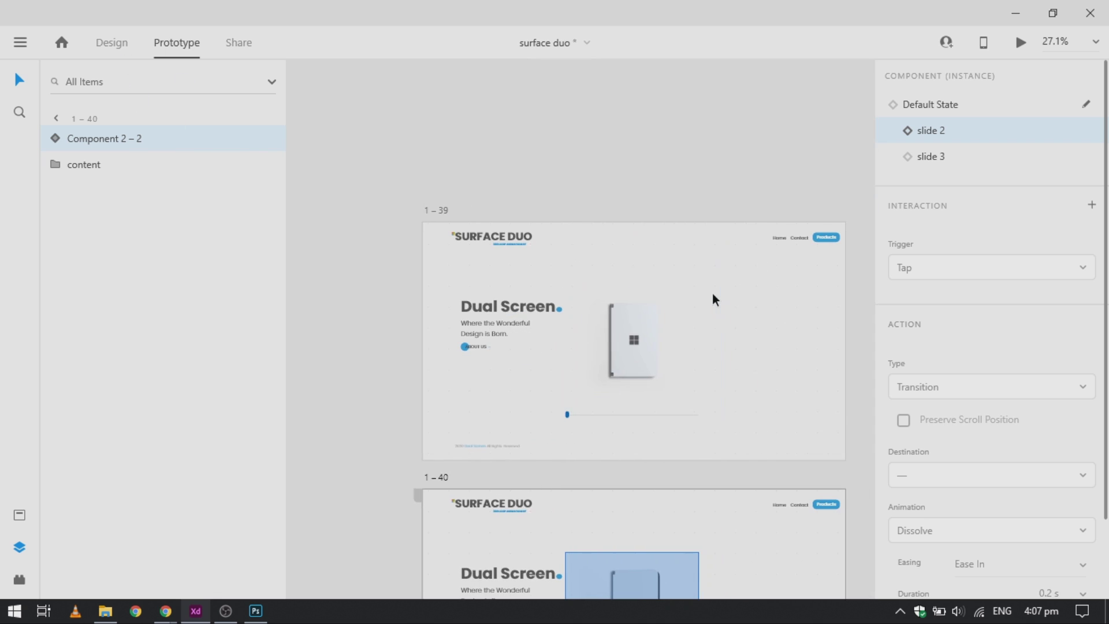
left_click(812, 374)
scroll(812, 381, "down", 3)
left_click_drag(846, 131, 618, 434)
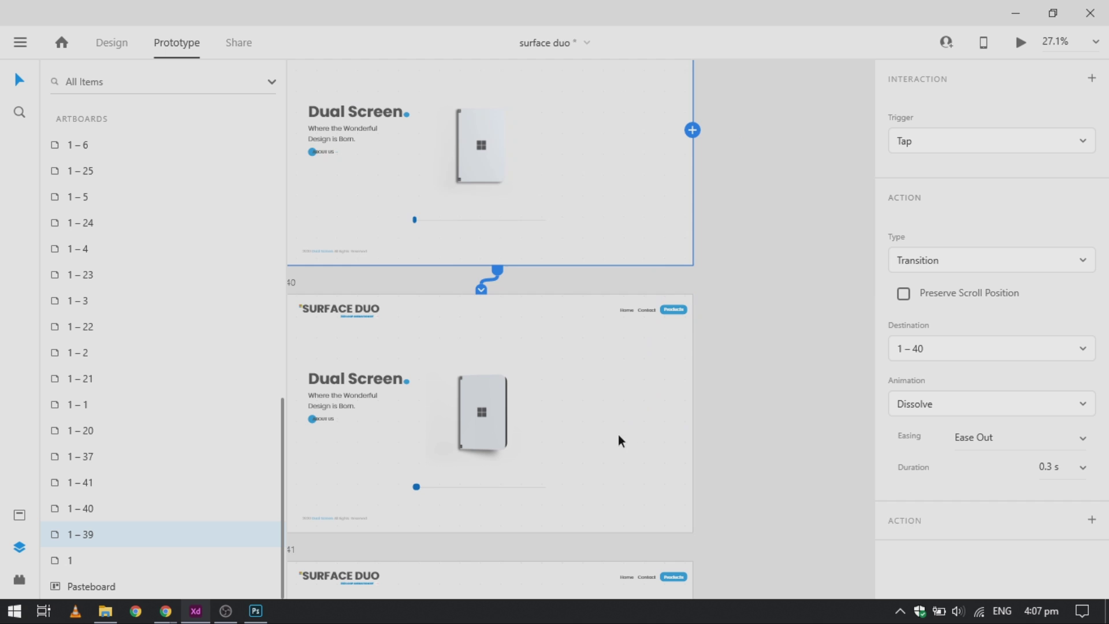
Make the 1-39 to 1-40 transition Auto-Animate, 0.2 s, easing None
left_click(960, 261)
left_click(957, 301)
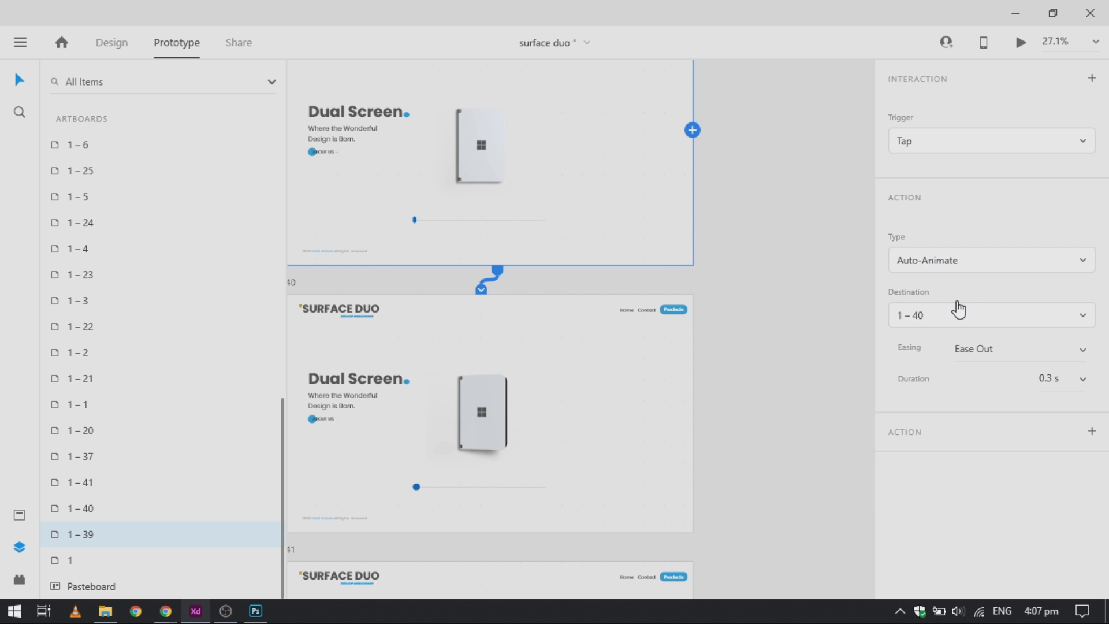
left_click(1085, 382)
left_click(1061, 318)
left_click(1079, 357)
left_click(1032, 315)
Link artboard 1-40 to 1-41 with a Time trigger
left_click(547, 339)
scroll(654, 234, "down", 5)
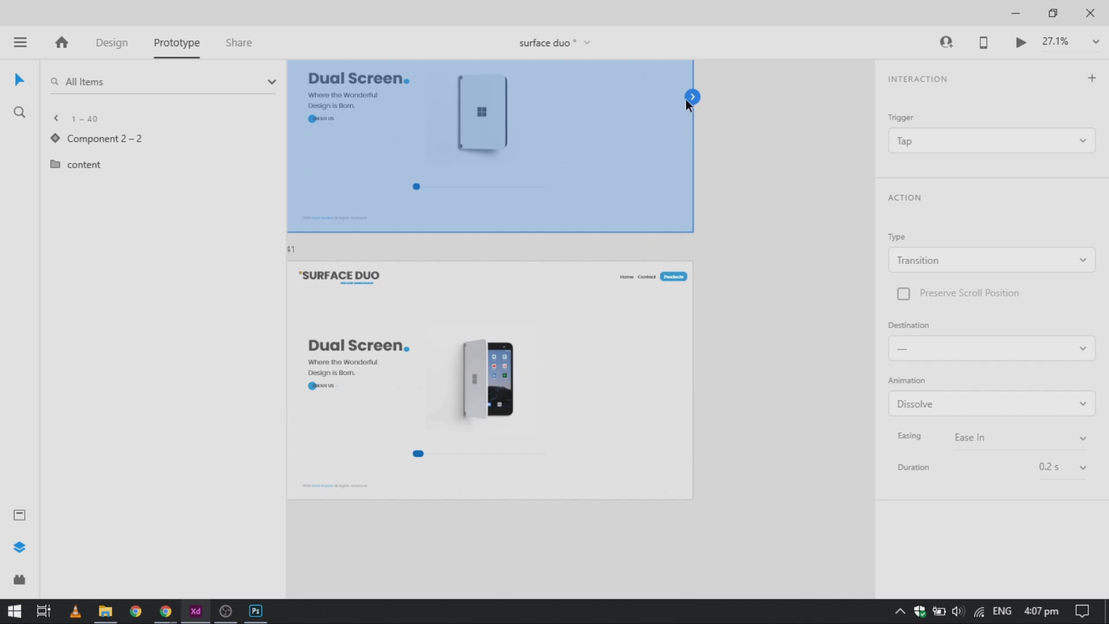
left_click_drag(692, 97, 680, 413)
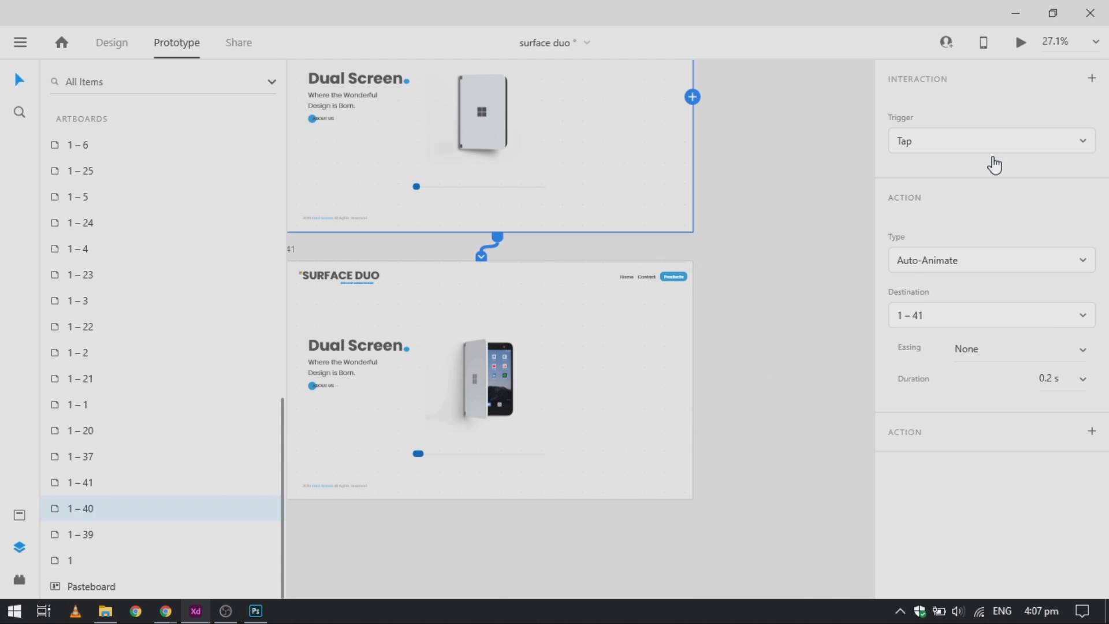
left_click(994, 145)
left_click(934, 212)
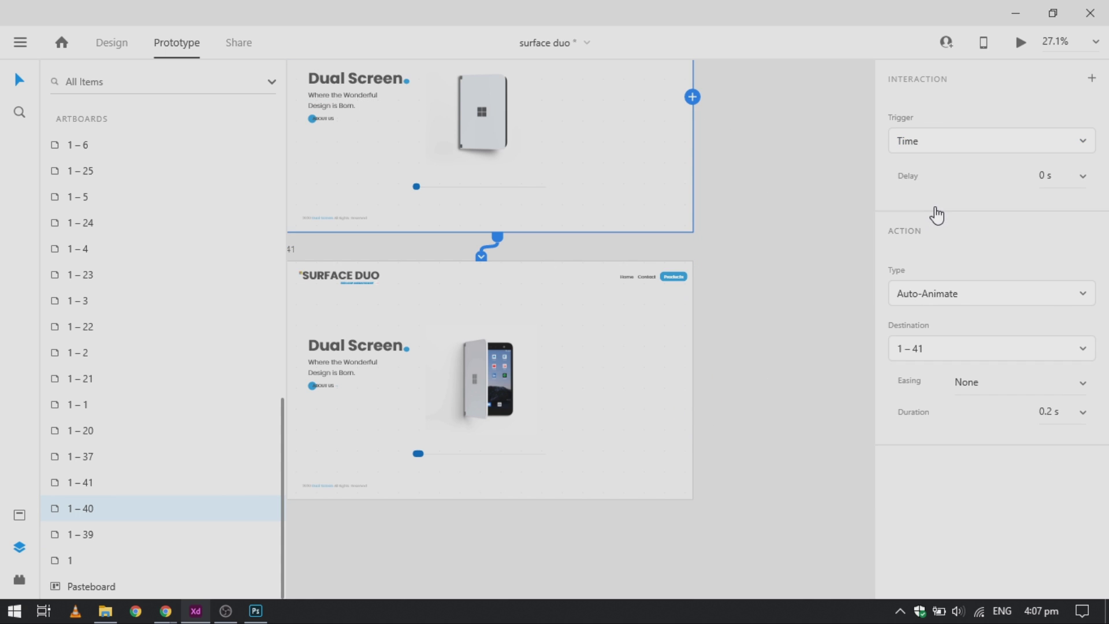
Loop artboard 1-41 back to 1-39 and play the prototype preview
left_click(600, 398)
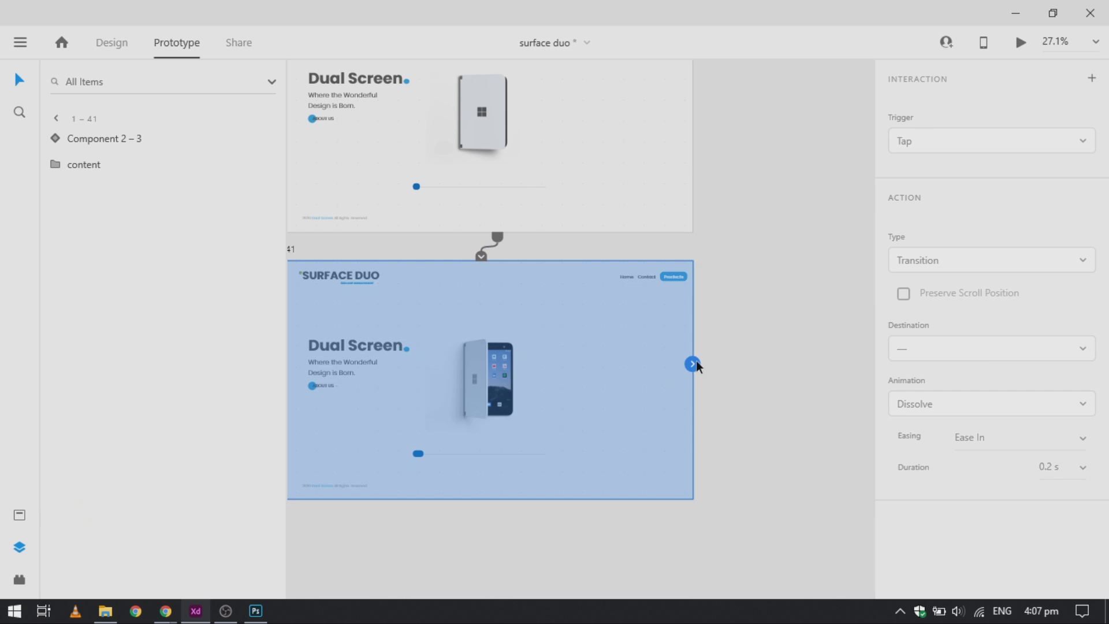
left_click_drag(693, 364, 619, 167)
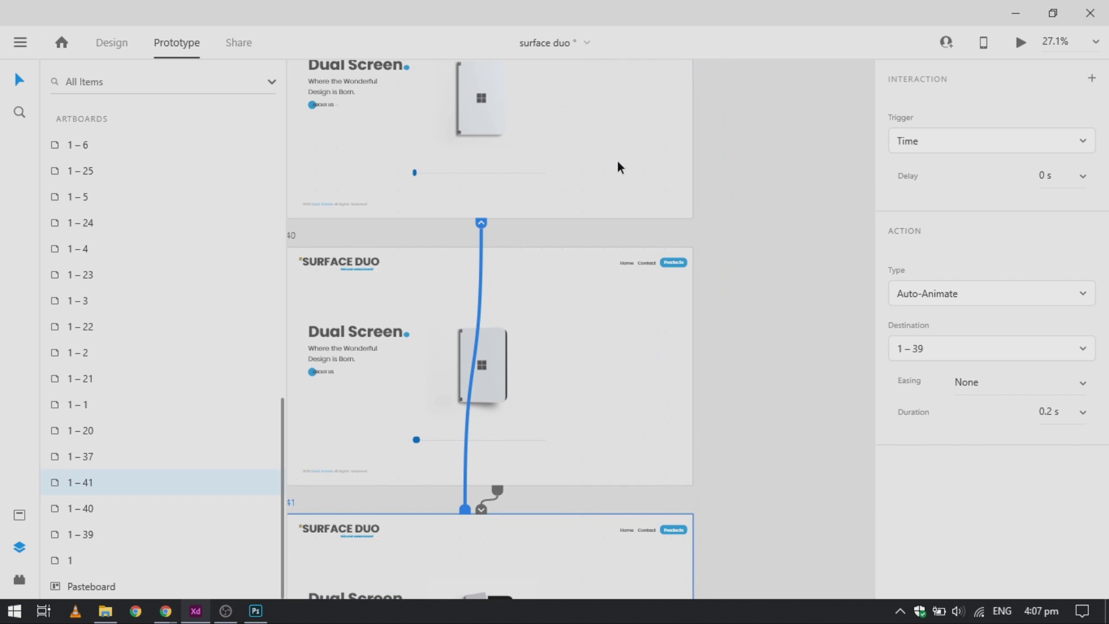
left_click(618, 168)
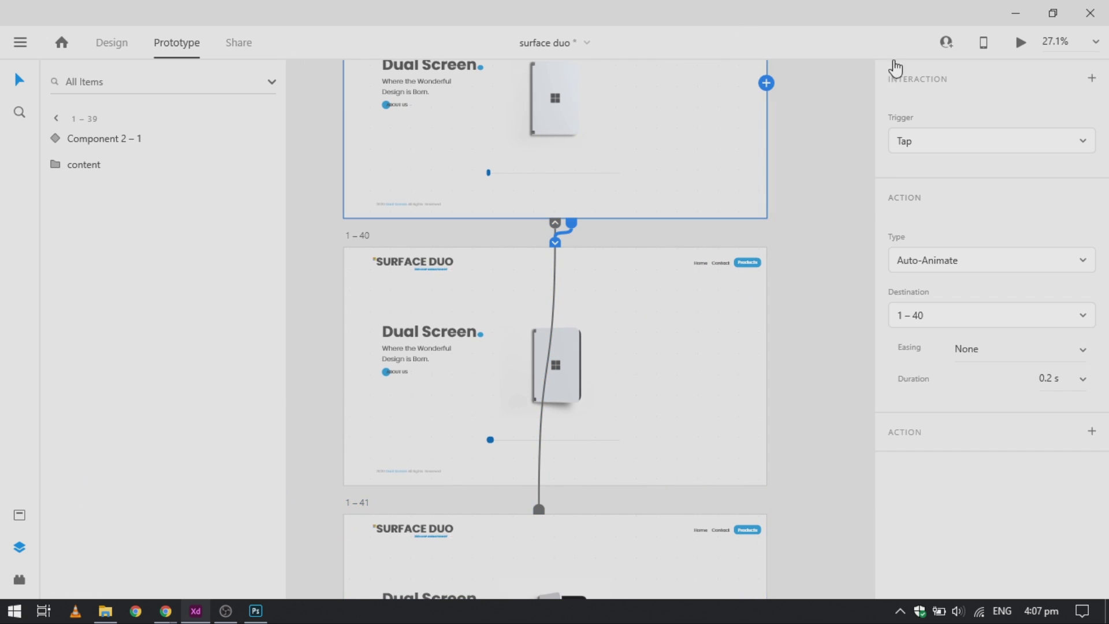
scroll(799, 272, "up", 3)
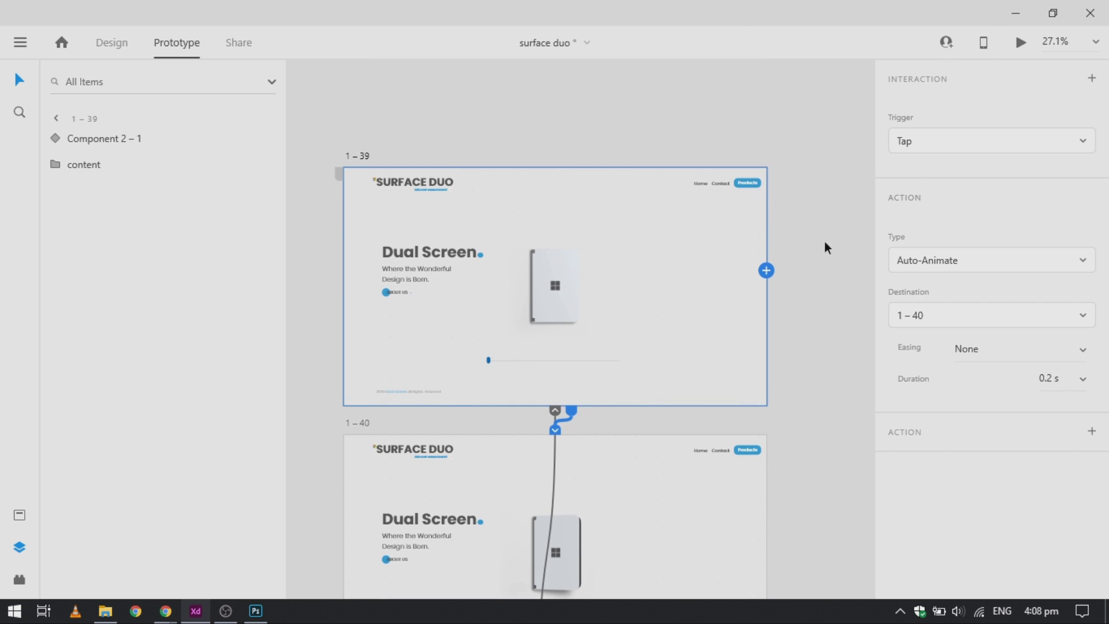
left_click(1021, 42)
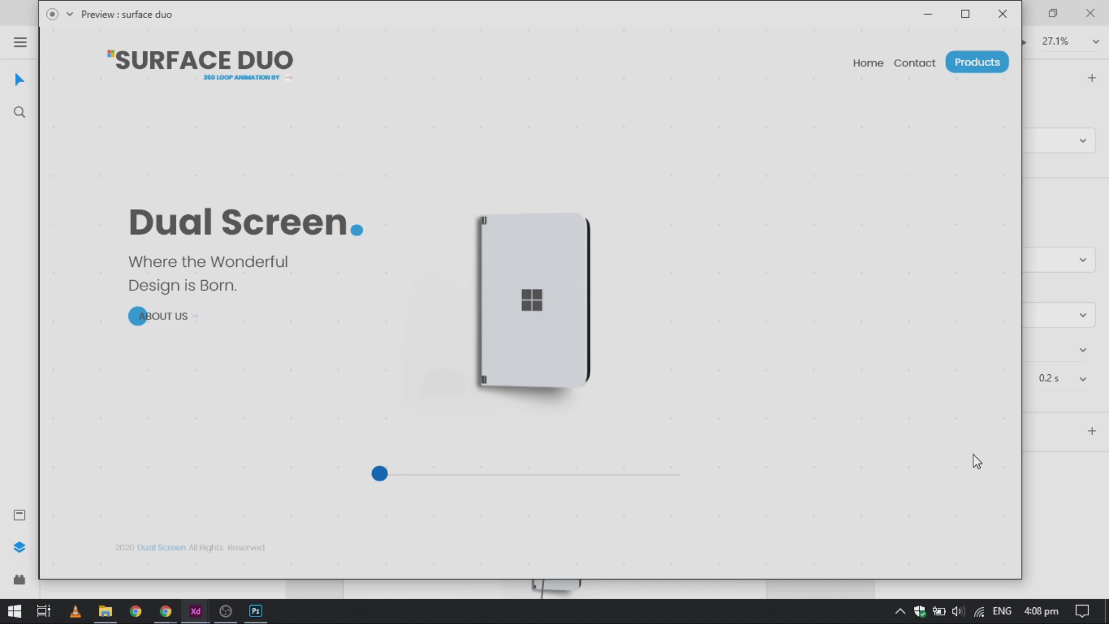
Close the preview, review the artboard grid, and save the surface duo document with Ctrl+S
left_click(1002, 13)
left_click(822, 237)
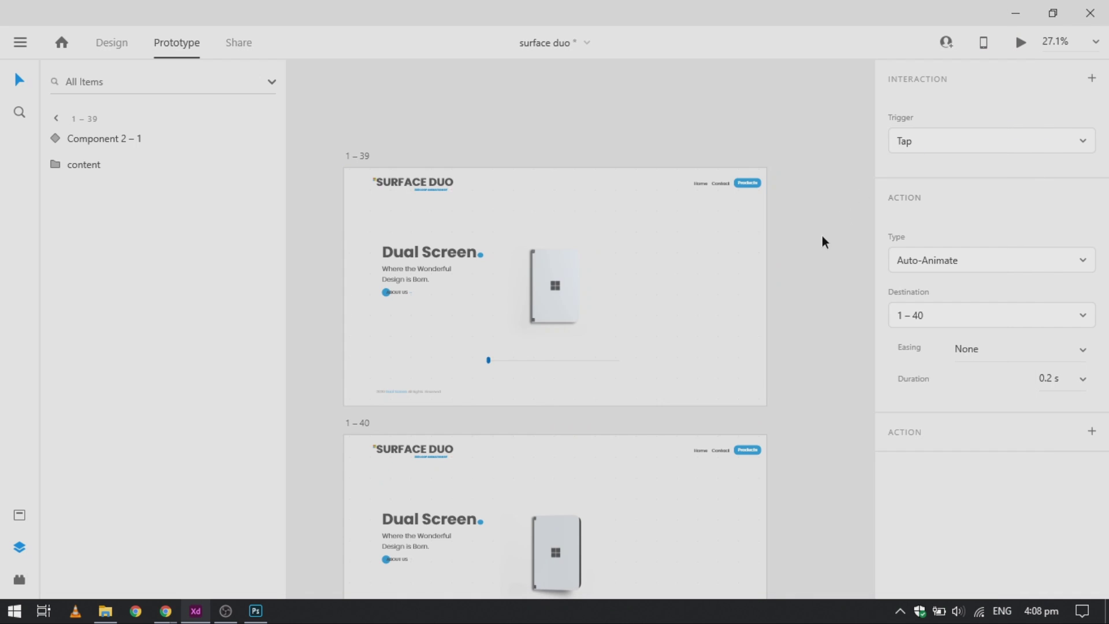
scroll(822, 236, "down", 3)
scroll(822, 236, "down", 6, "ctrl")
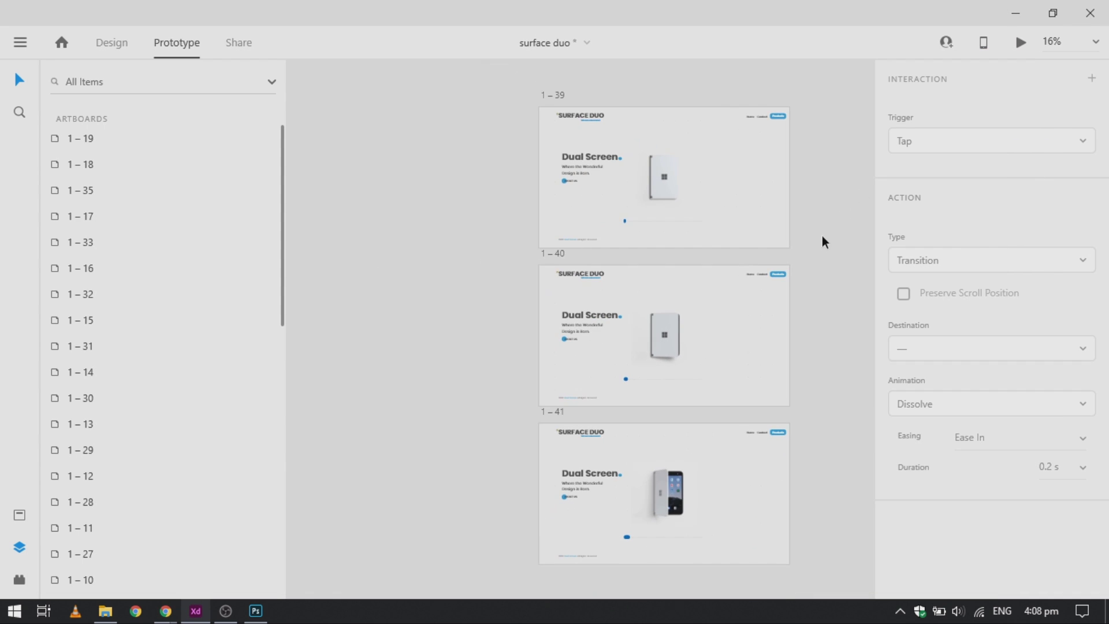
scroll(822, 235, "down", 3)
scroll(822, 236, "right", 5)
scroll(823, 236, "down", 3)
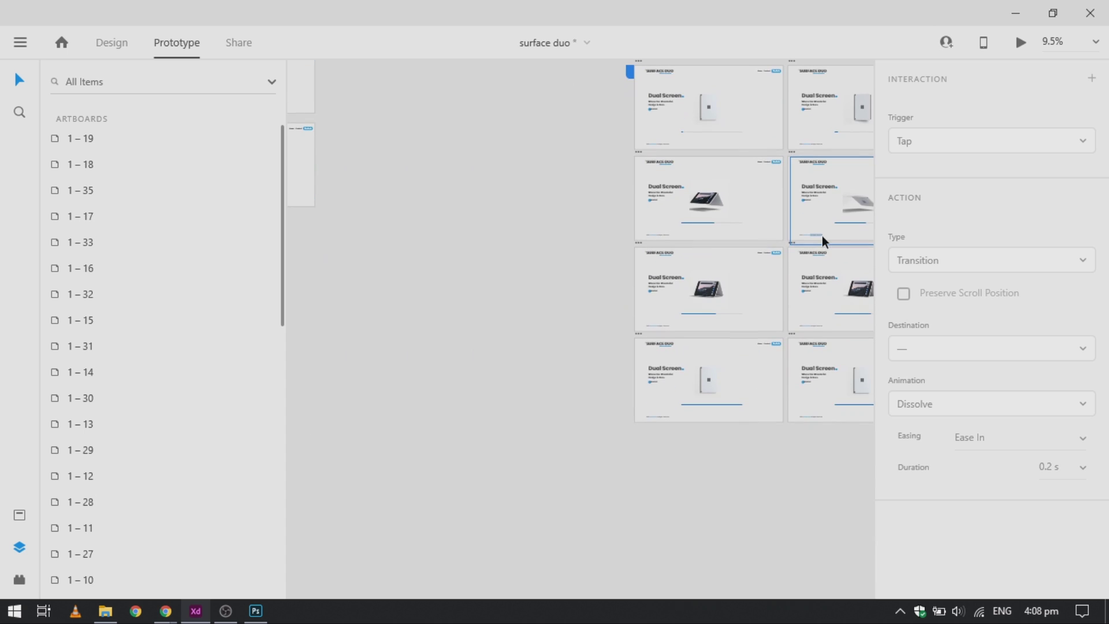
scroll(822, 236, "right", 3)
scroll(823, 235, "up", 3)
scroll(822, 236, "right", 5)
scroll(822, 236, "down", 2)
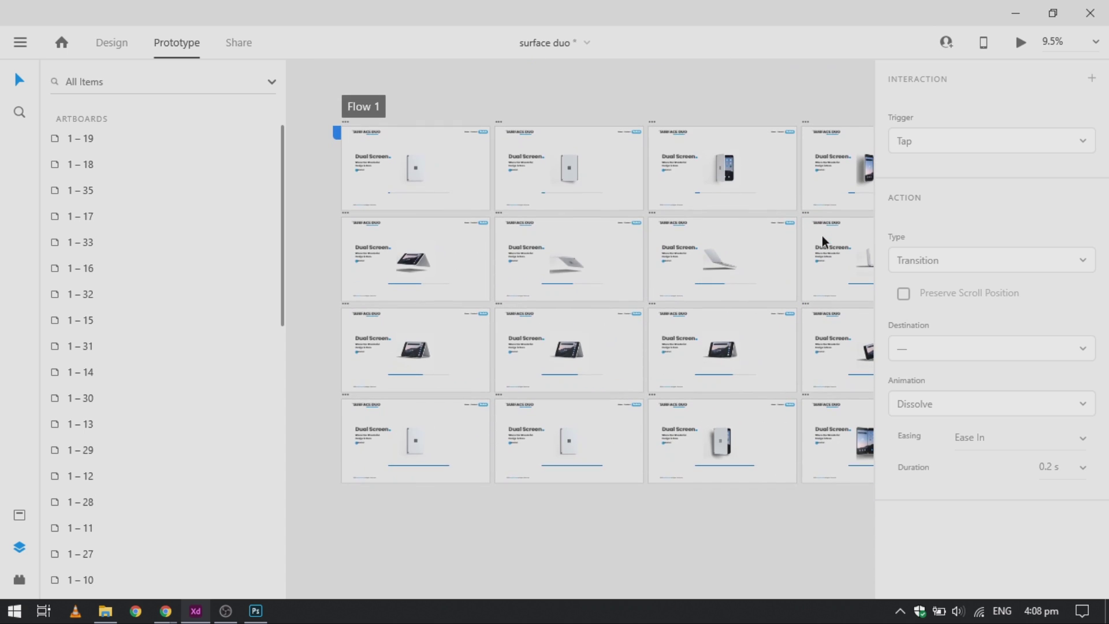
scroll(400, 234, "up", 4, "ctrl")
scroll(401, 233, "right", 3)
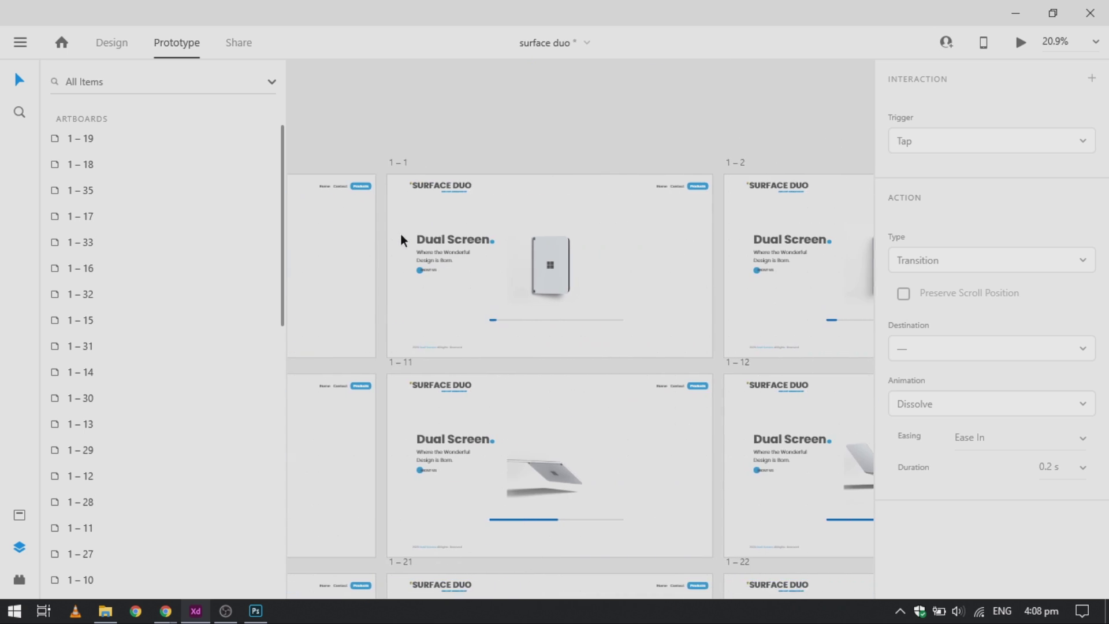
scroll(401, 235, "right", 10)
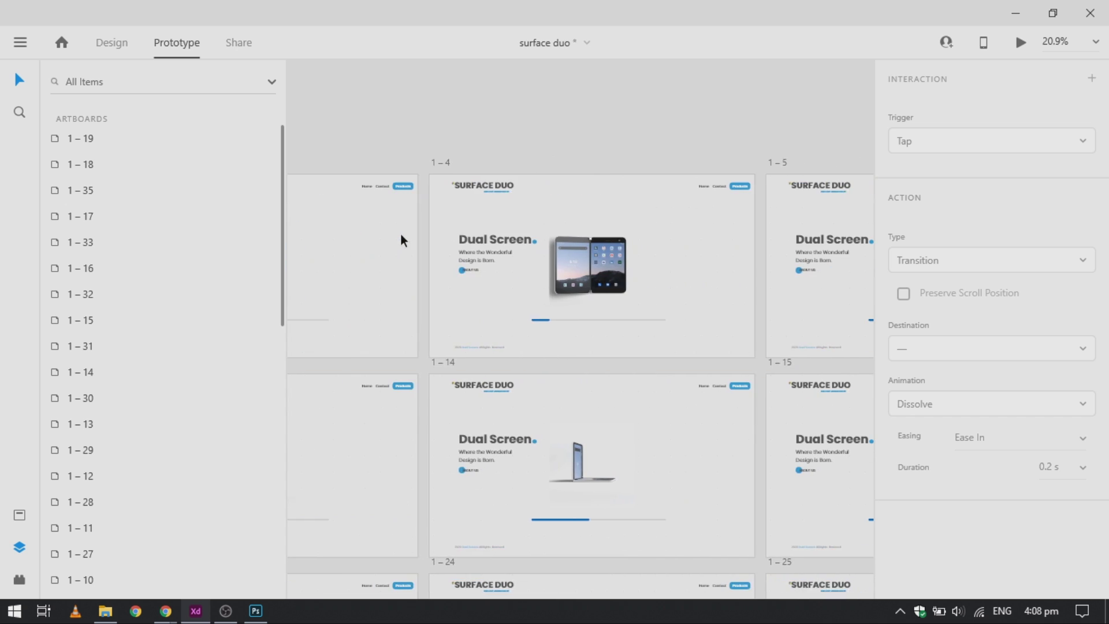
scroll(401, 234, "right", 7)
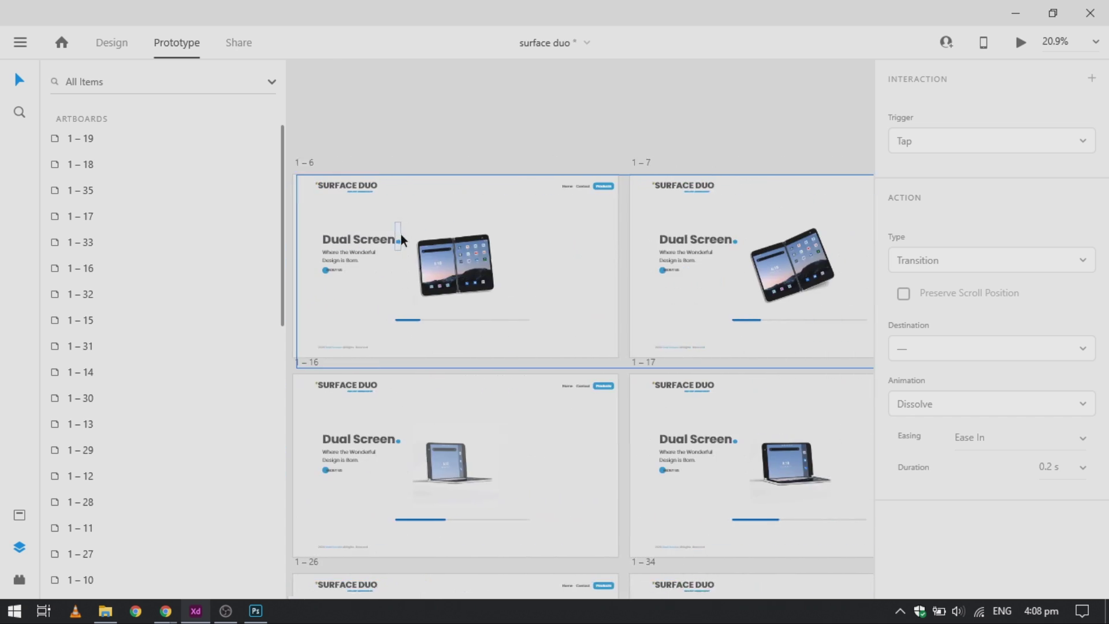
scroll(400, 233, "right", 10)
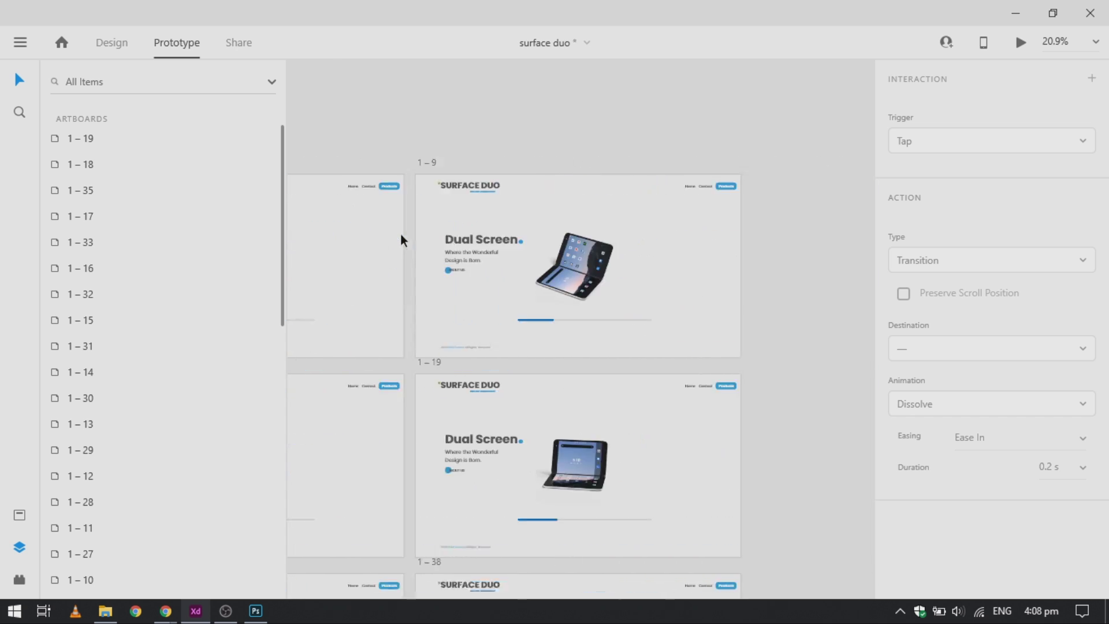
scroll(400, 234, "down", 1)
scroll(400, 234, "left", 5)
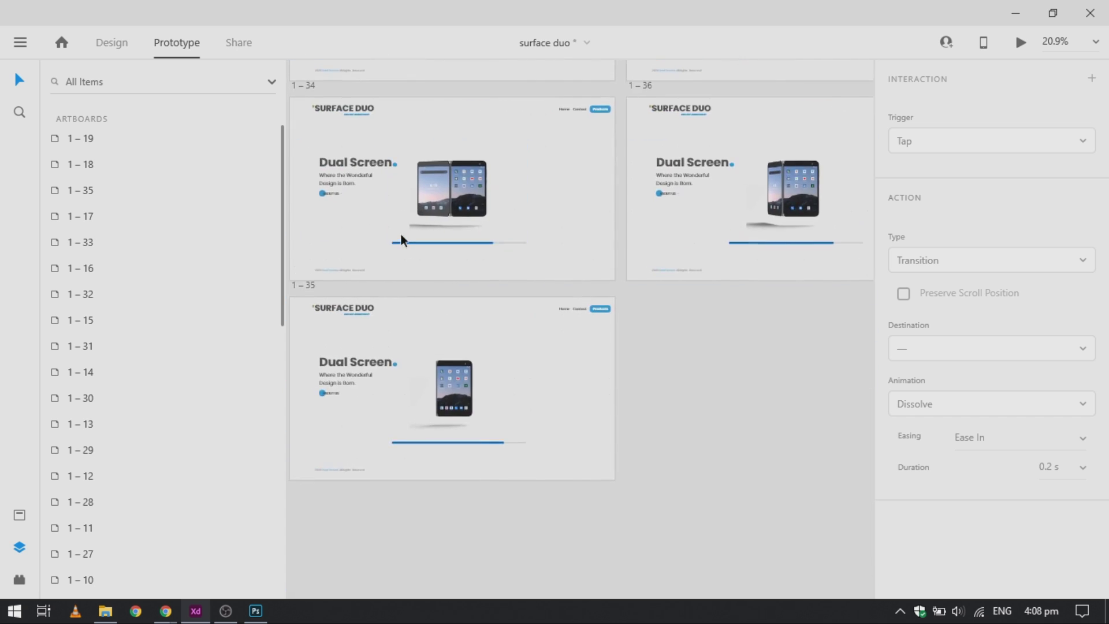
scroll(403, 239, "left", 6)
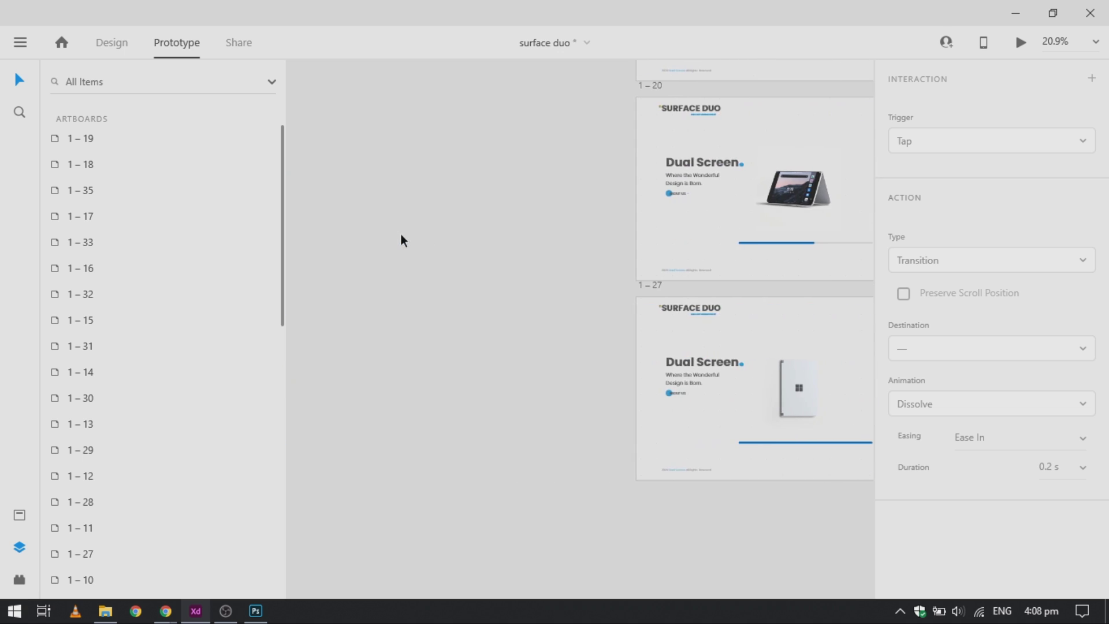
scroll(403, 239, "right", 2)
scroll(401, 236, "down", 6)
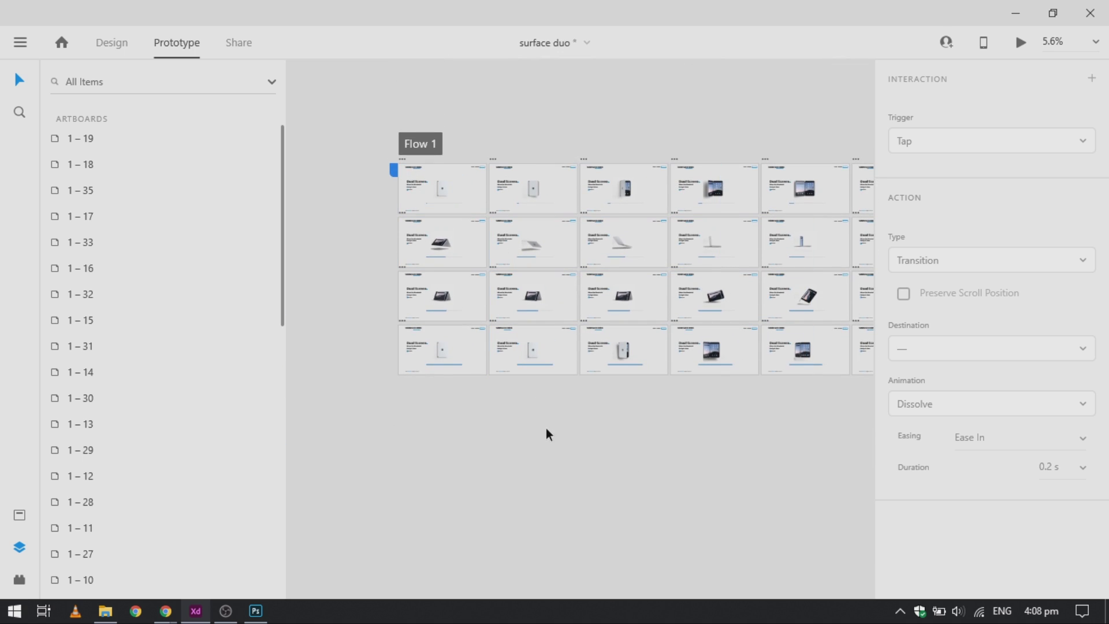
key("ctrl+s")
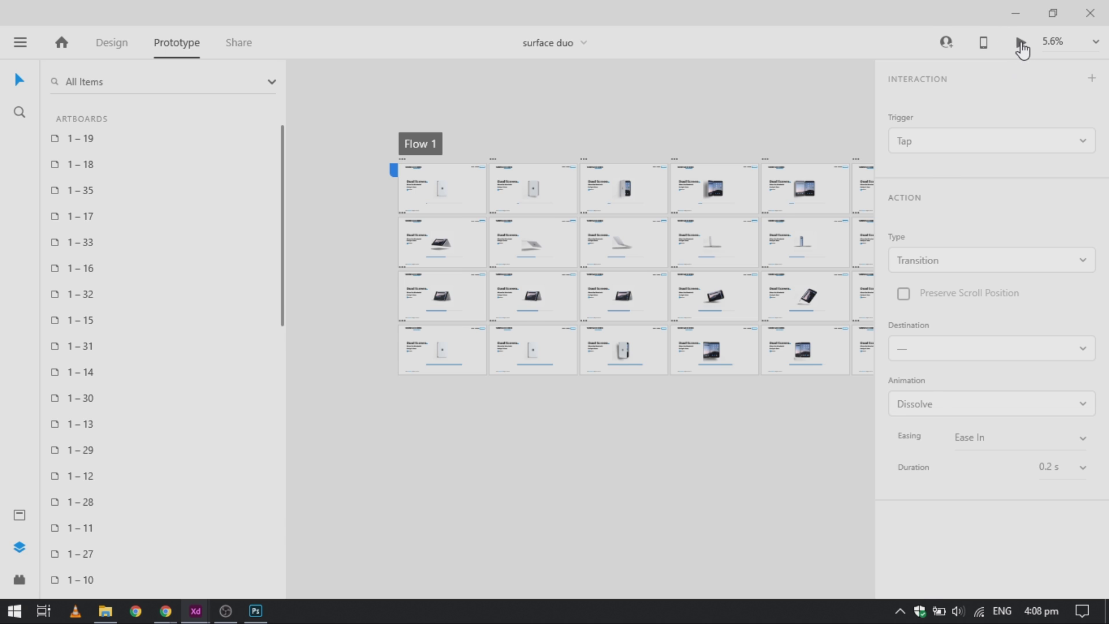
left_click(1020, 43)
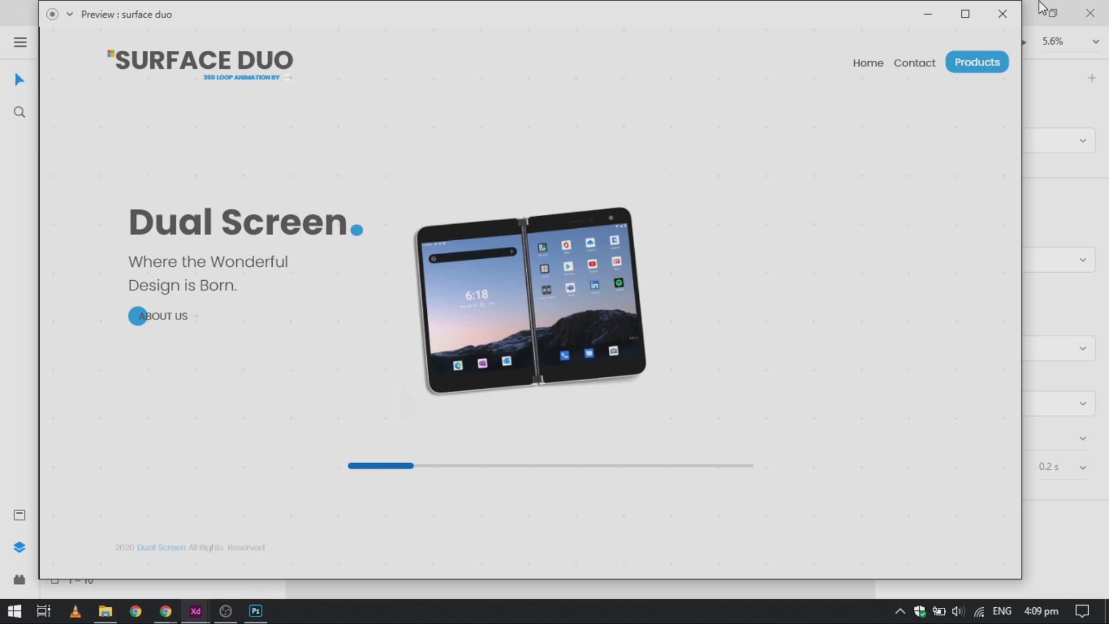
left_click(1003, 16)
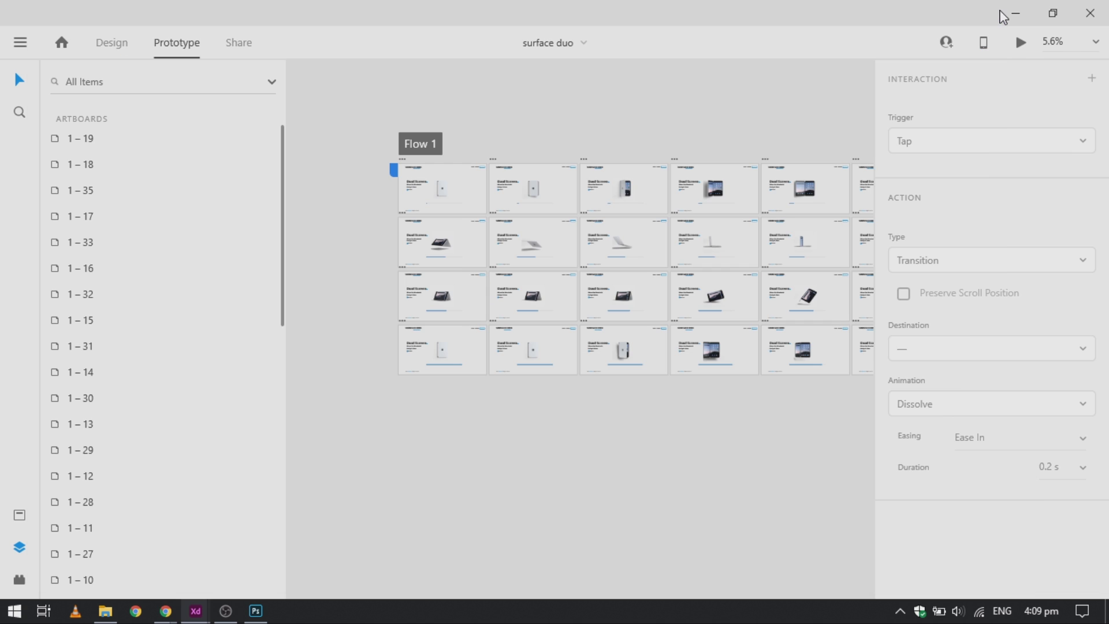